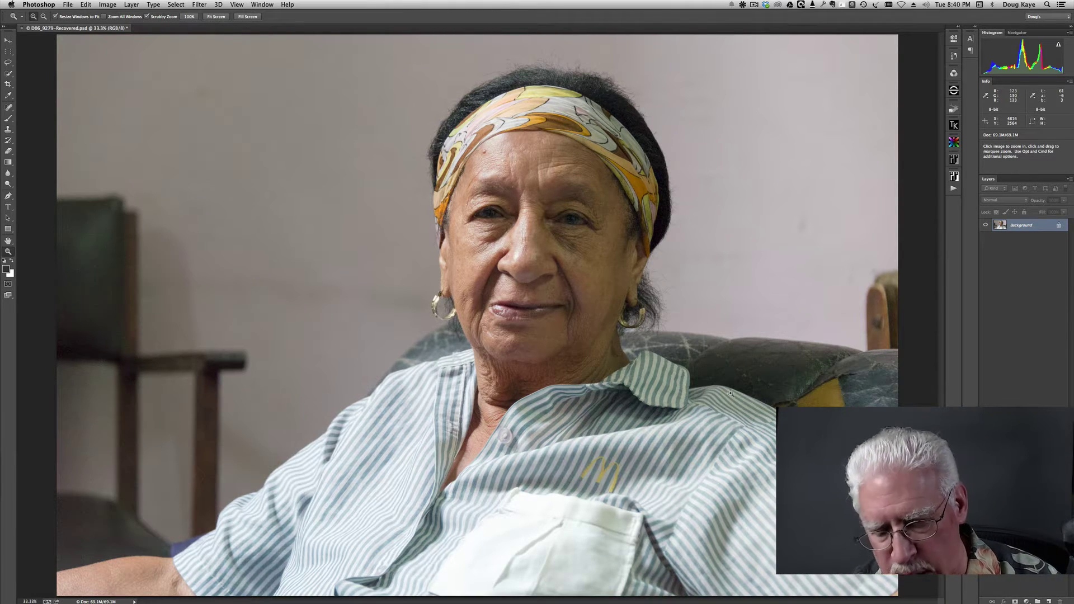
- Duplicate the Background layer into Layer 1 and set its blend mode to Multiply
key(v)
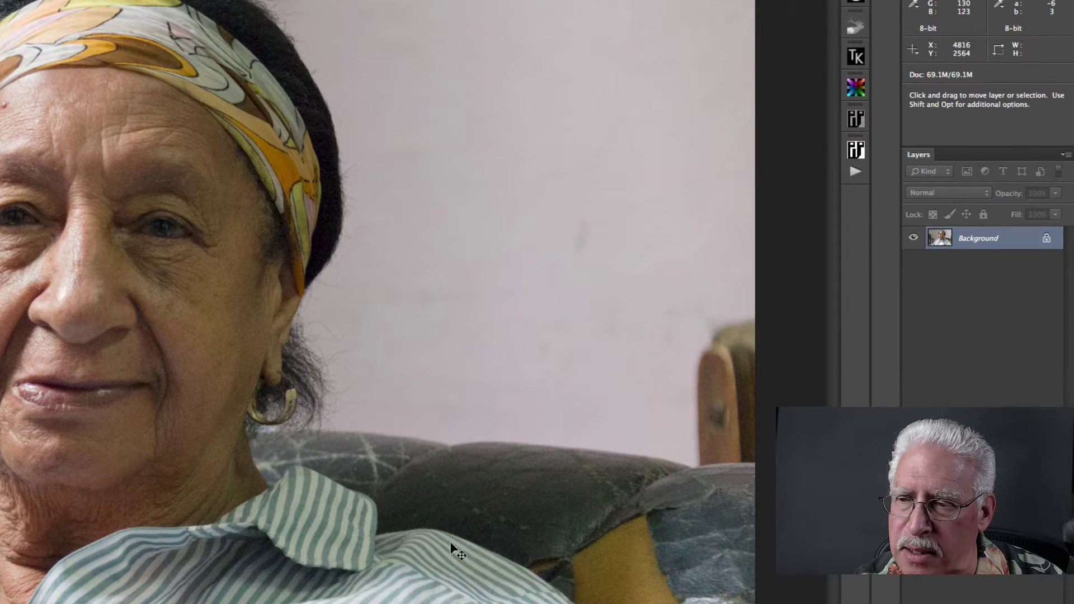
key(super+j)
key(z)
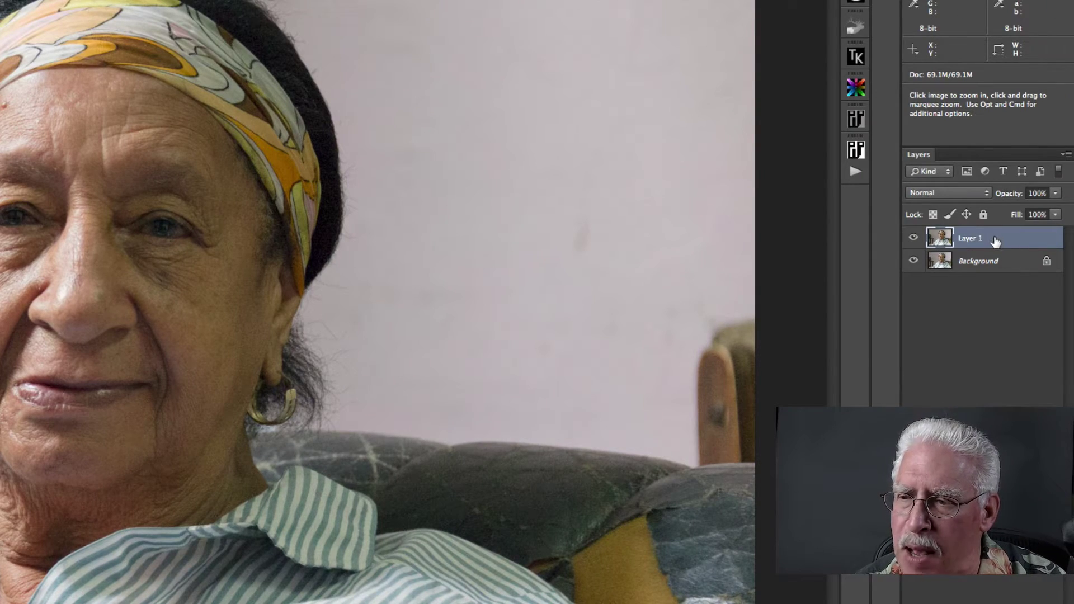
click(948, 192)
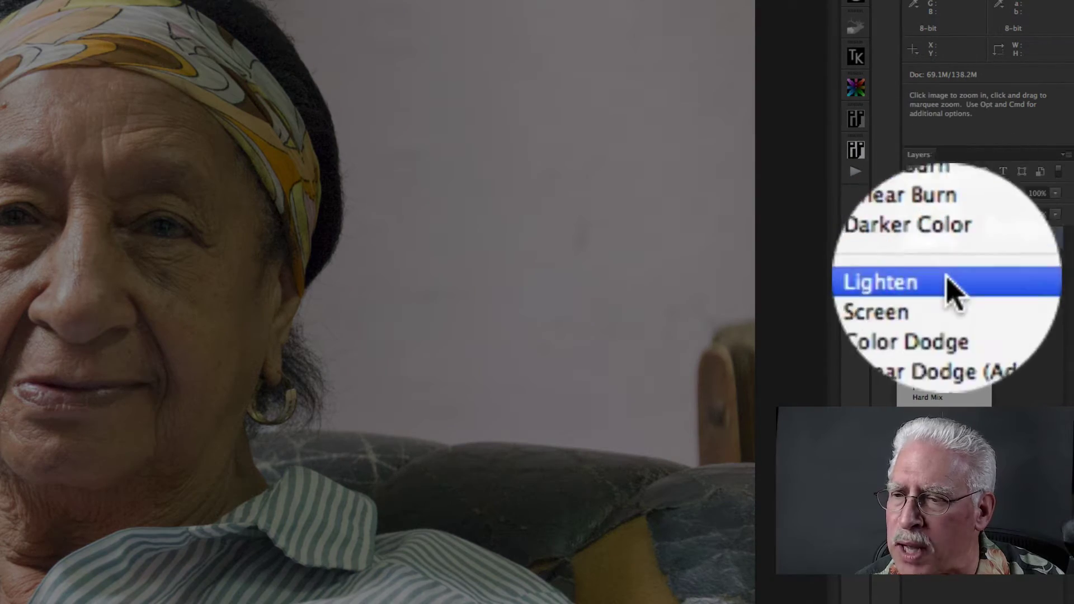
click(940, 240)
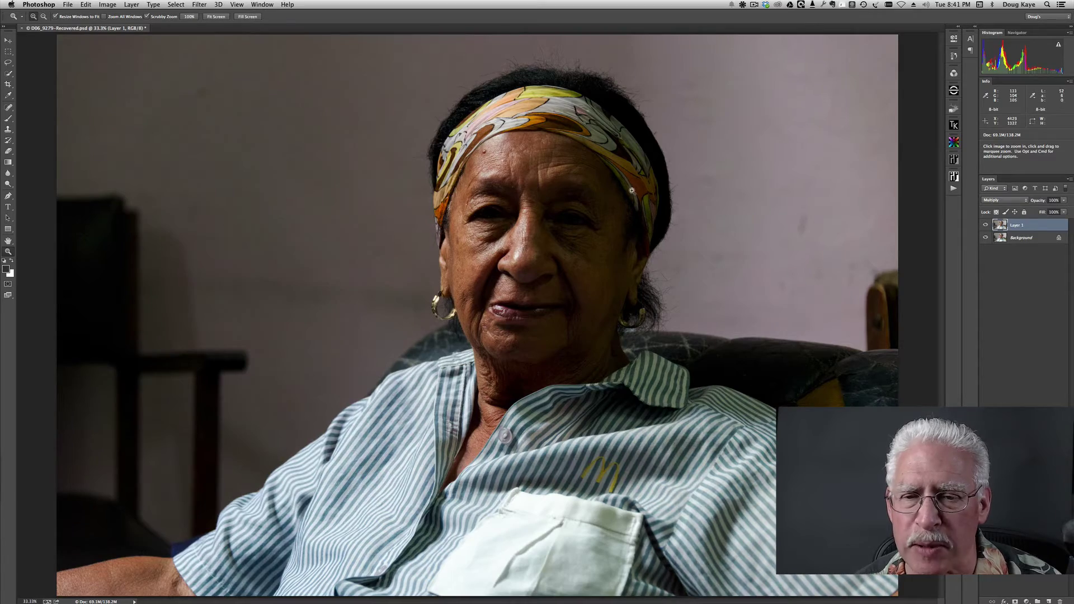
click(497, 152)
click(497, 152)
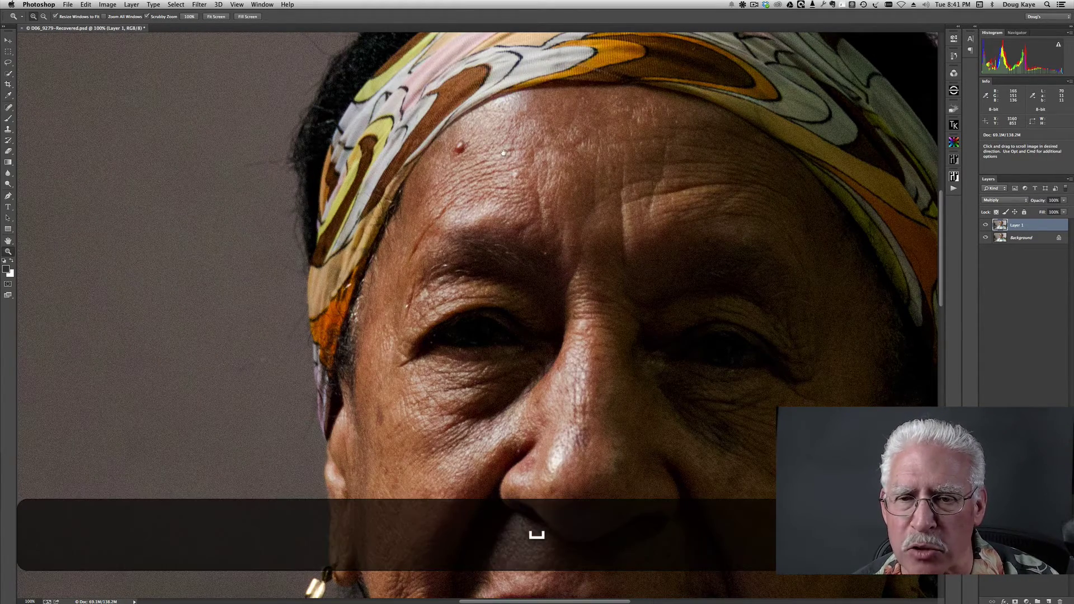
scroll(532, 529, up, 3)
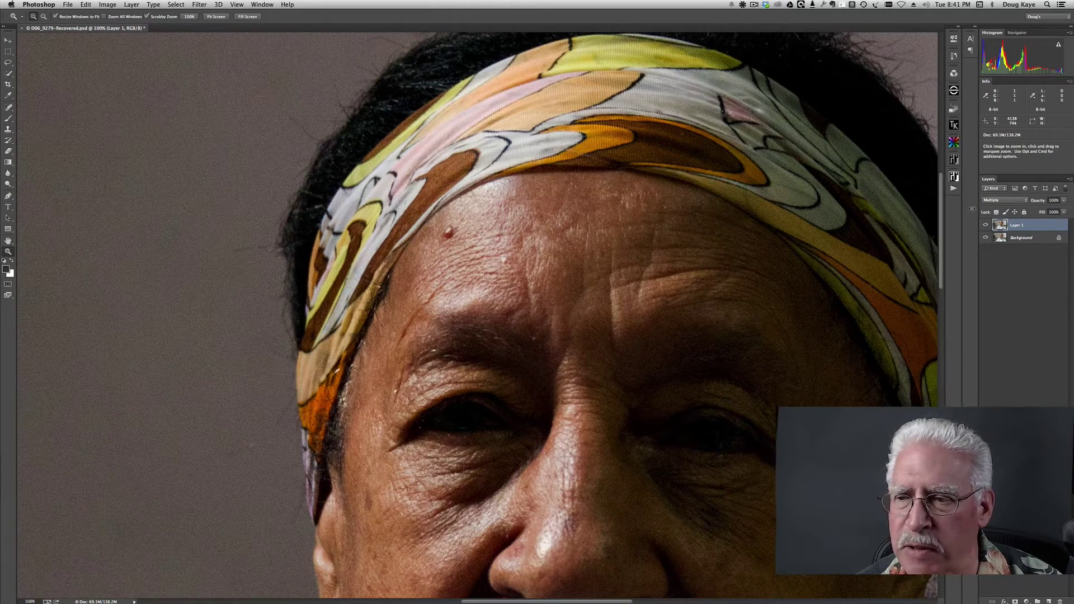
click(986, 224)
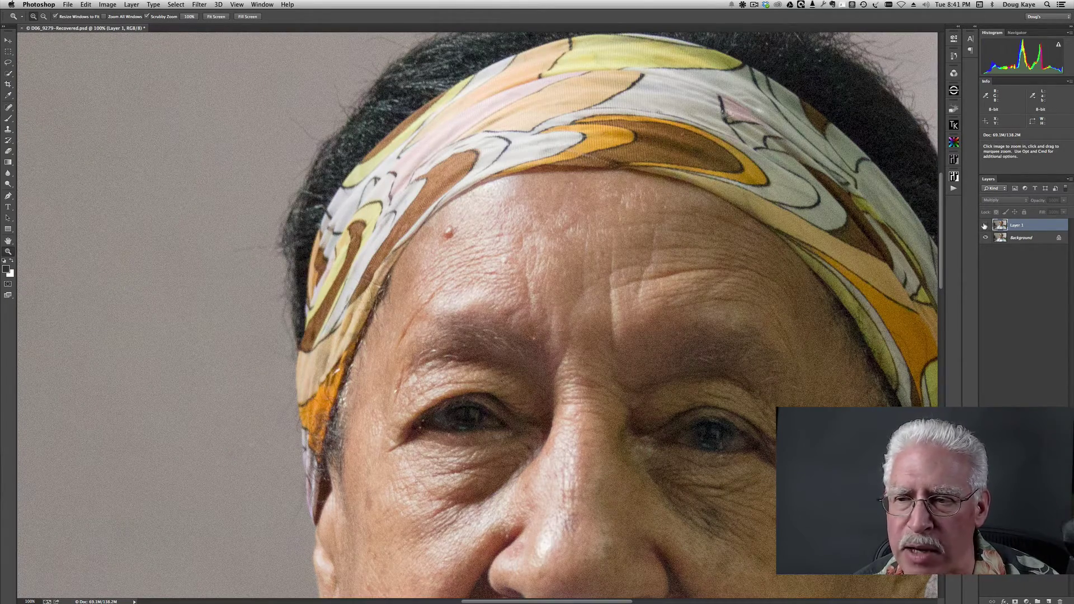
click(986, 225)
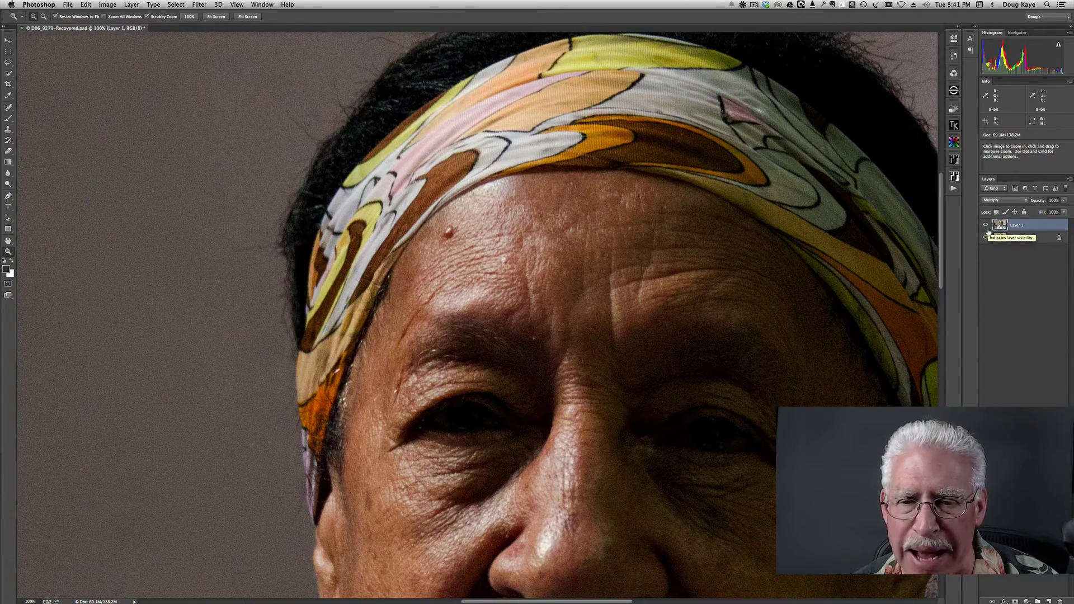
click(985, 224)
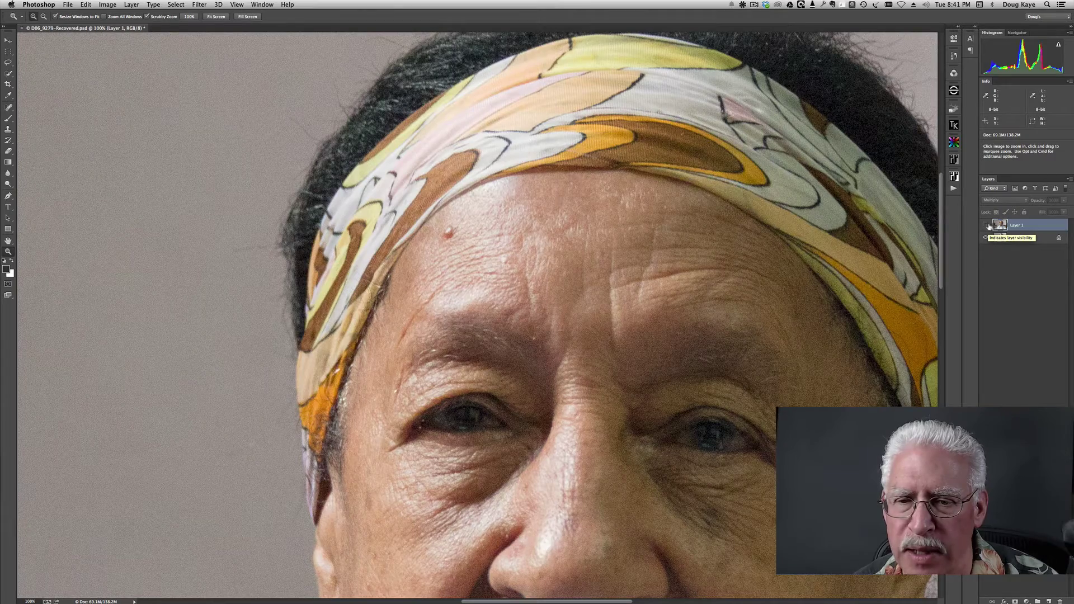
click(985, 225)
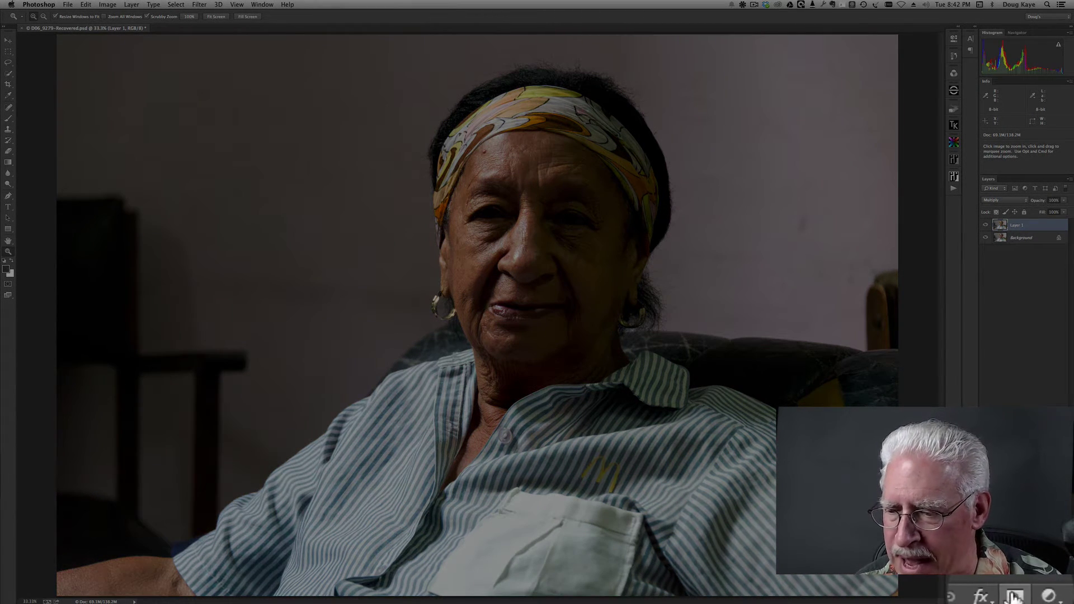
- Add a mask to Layer 1, fill it with the Background image via Apply Image, then hide the layer
click(1014, 596)
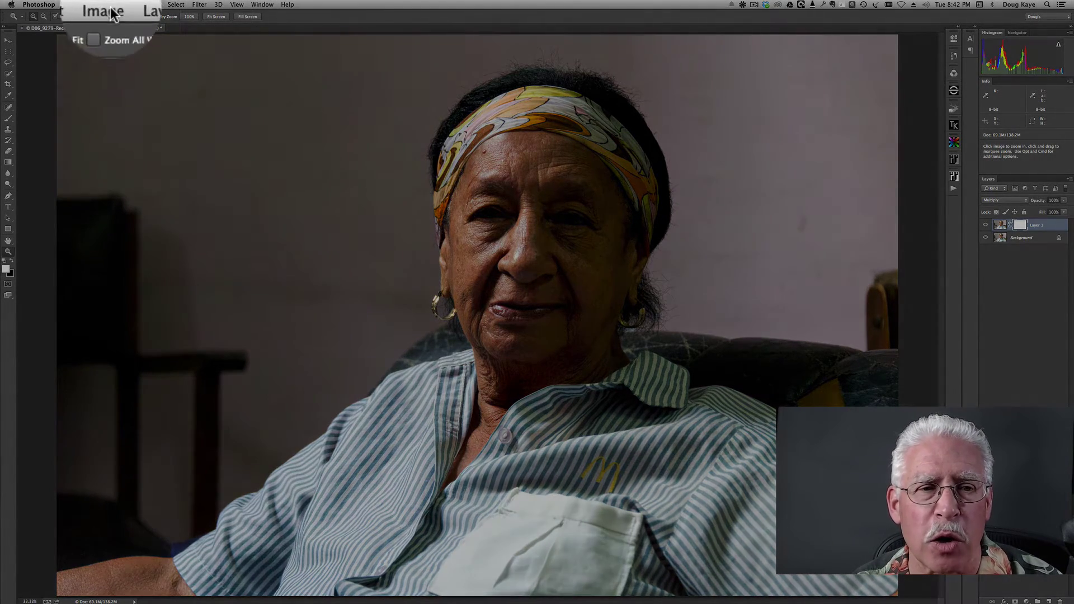
click(108, 5)
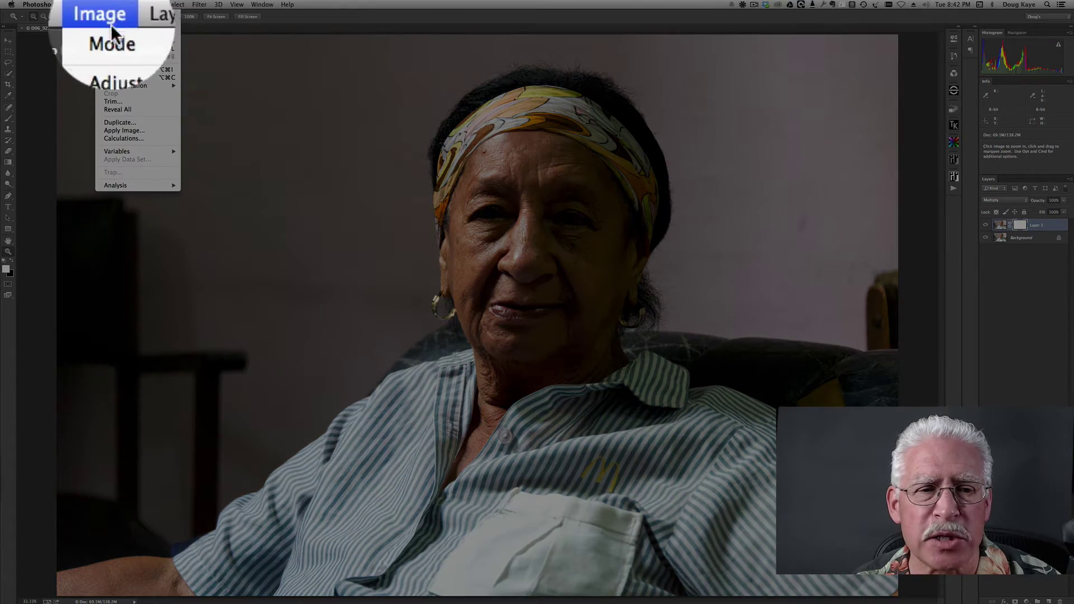
click(125, 129)
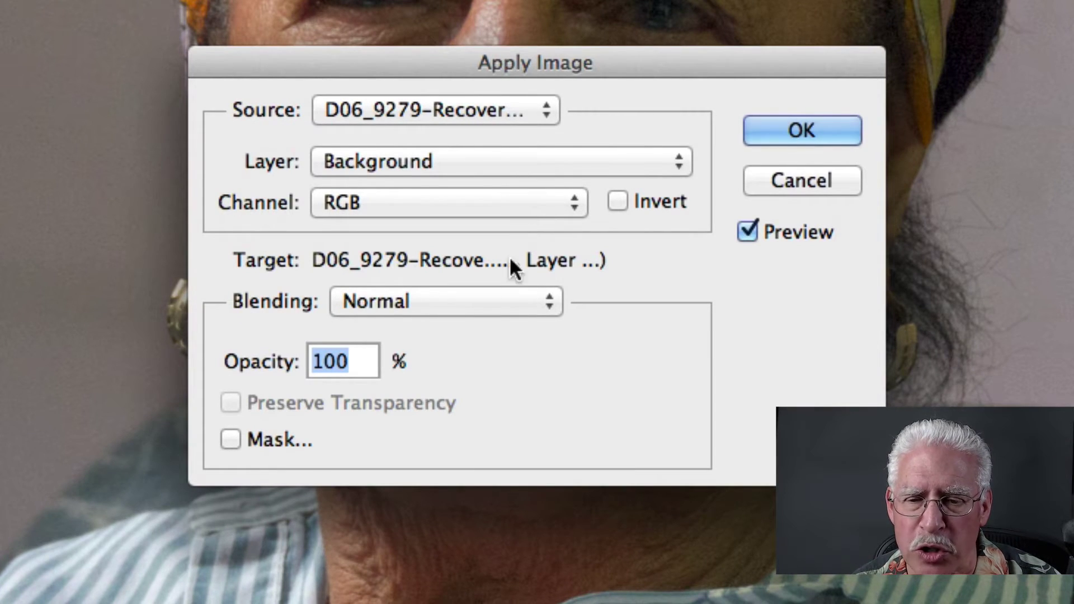
click(802, 129)
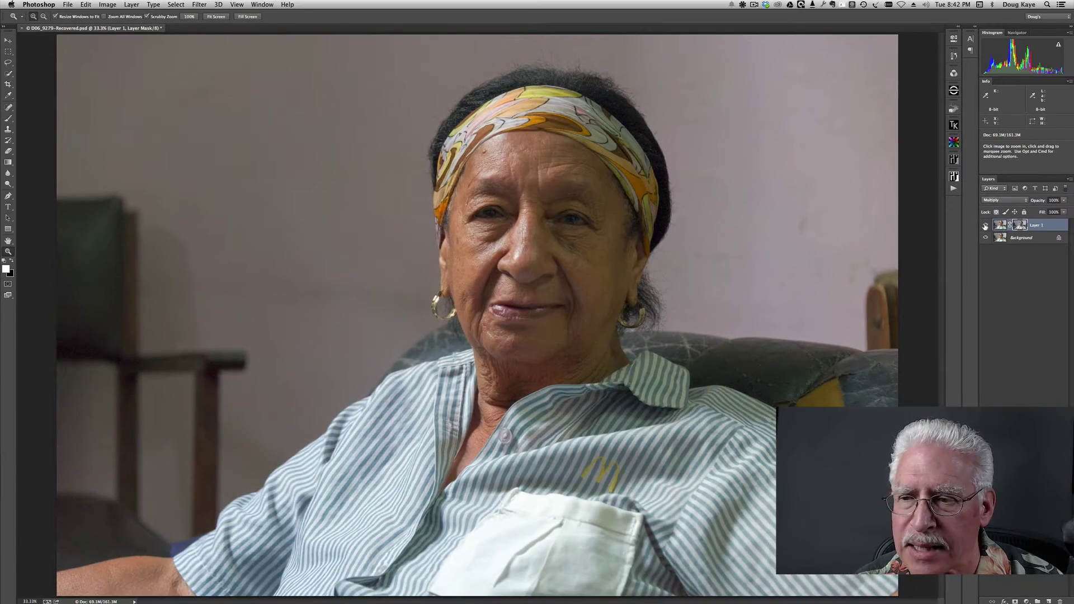
click(1048, 216)
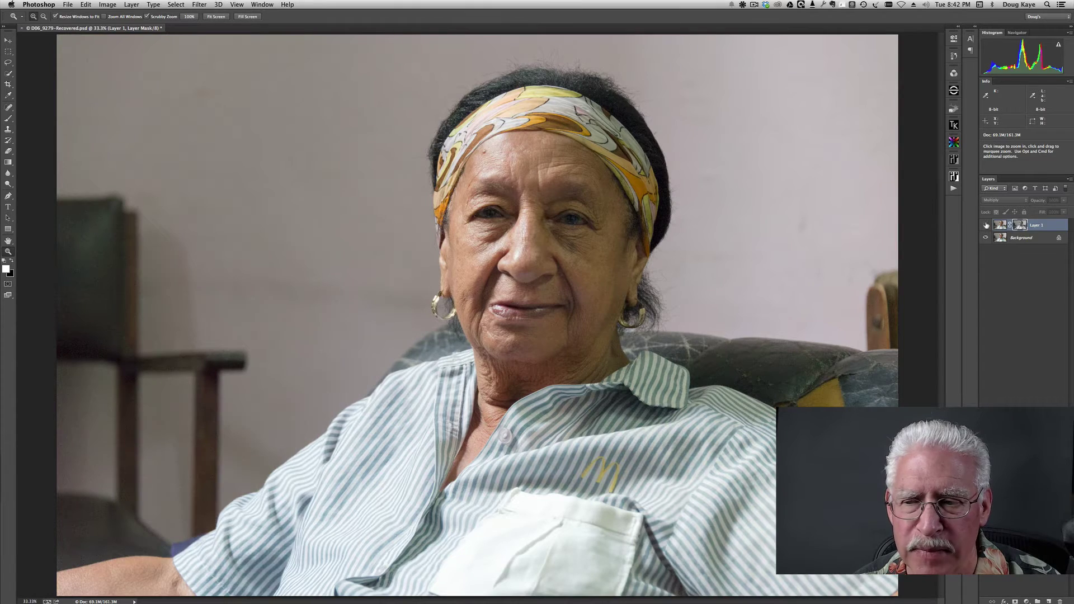
- Toggle Layer 1 off and on to compare, then view its grayscale mask alone and return
click(985, 225)
click(985, 226)
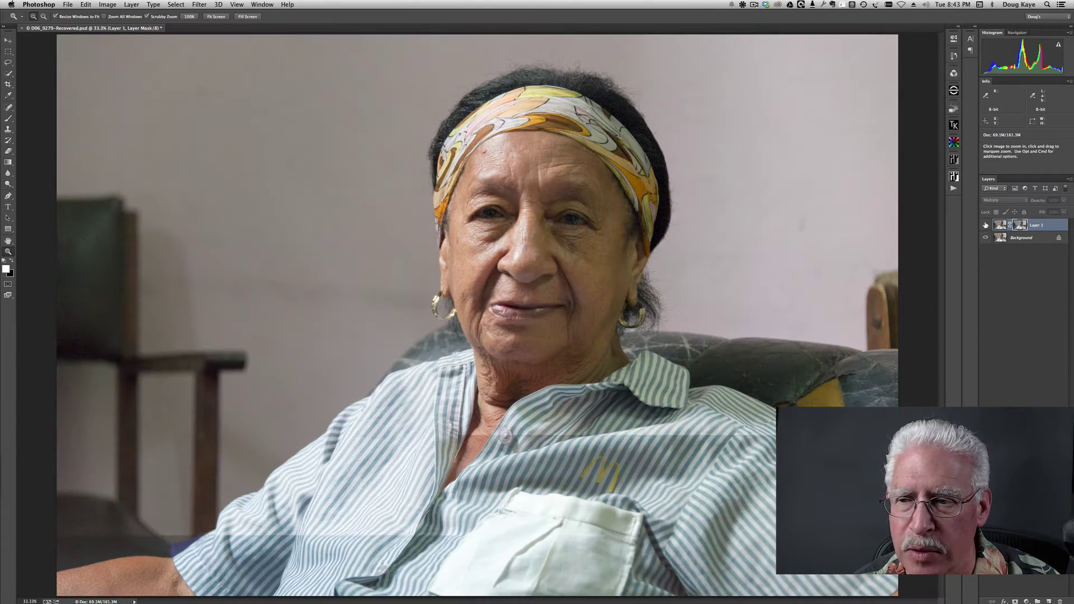
click(985, 226)
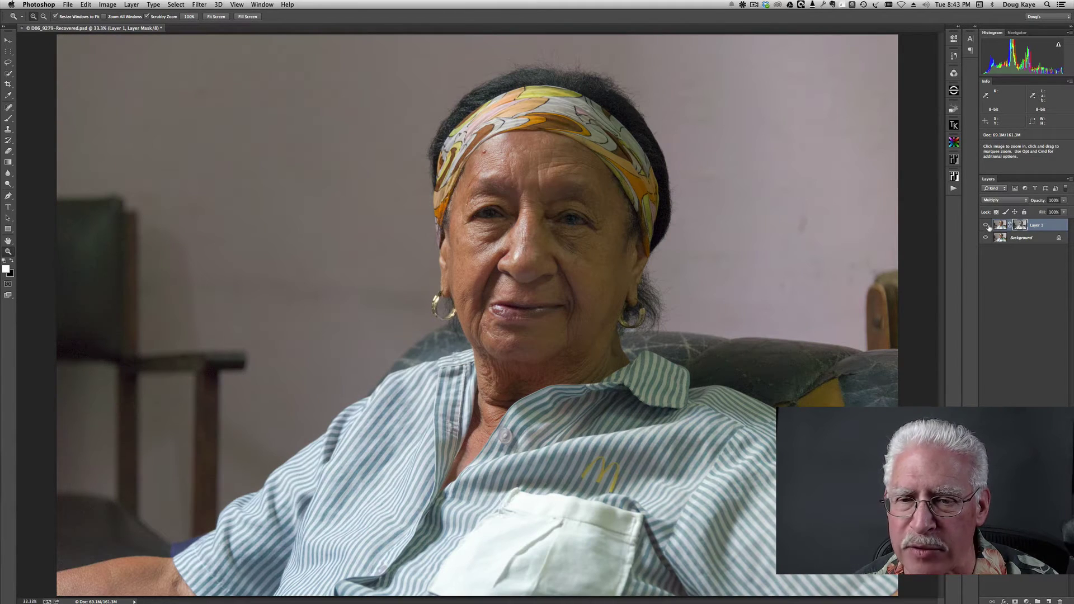
key(alt)
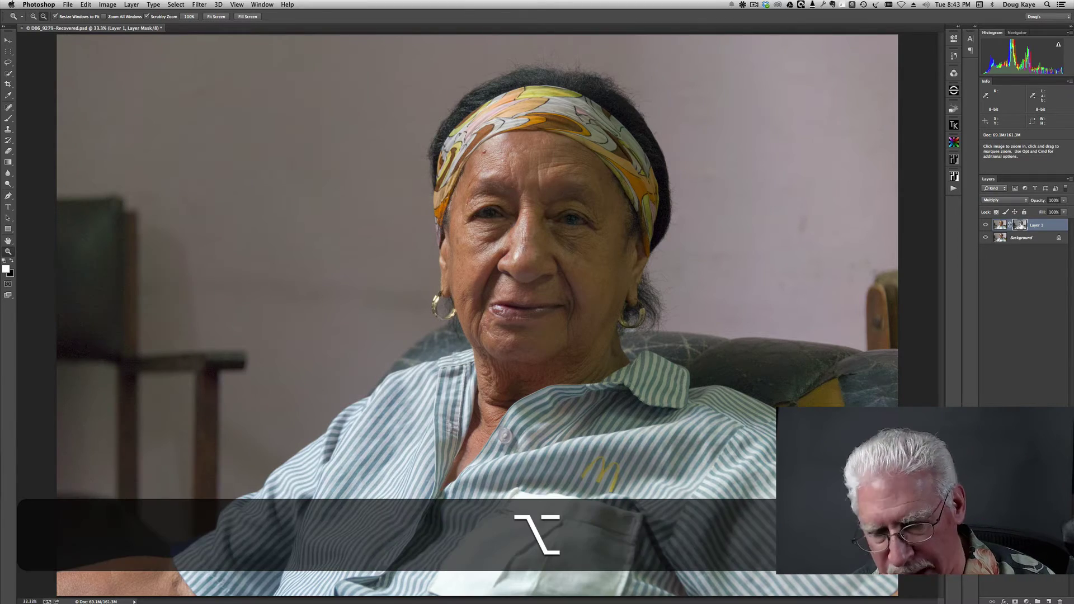
alt+click(1020, 227)
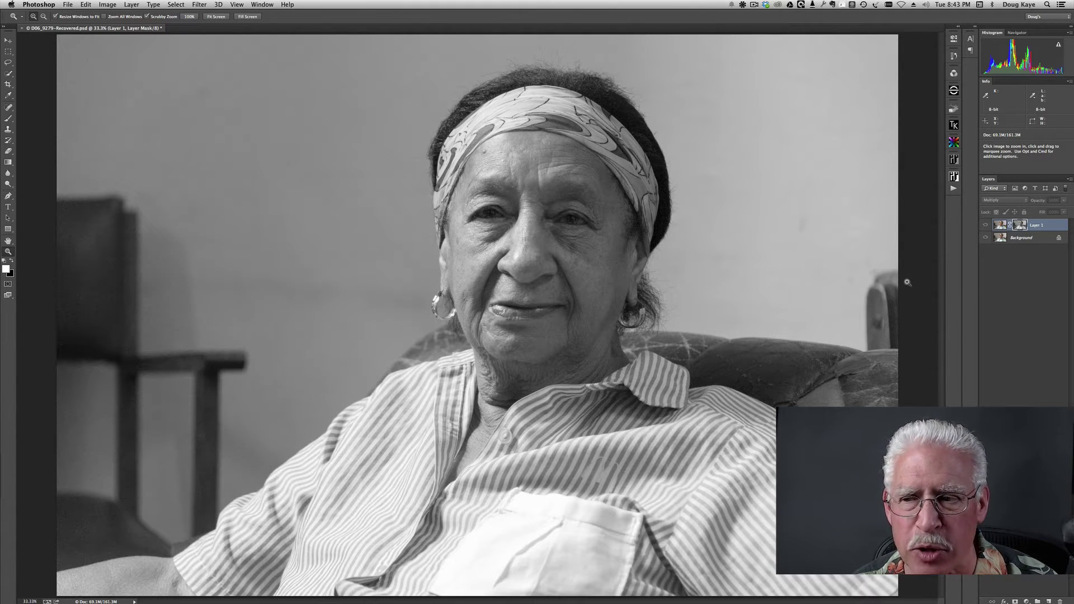
key(alt)
alt+click(1026, 225)
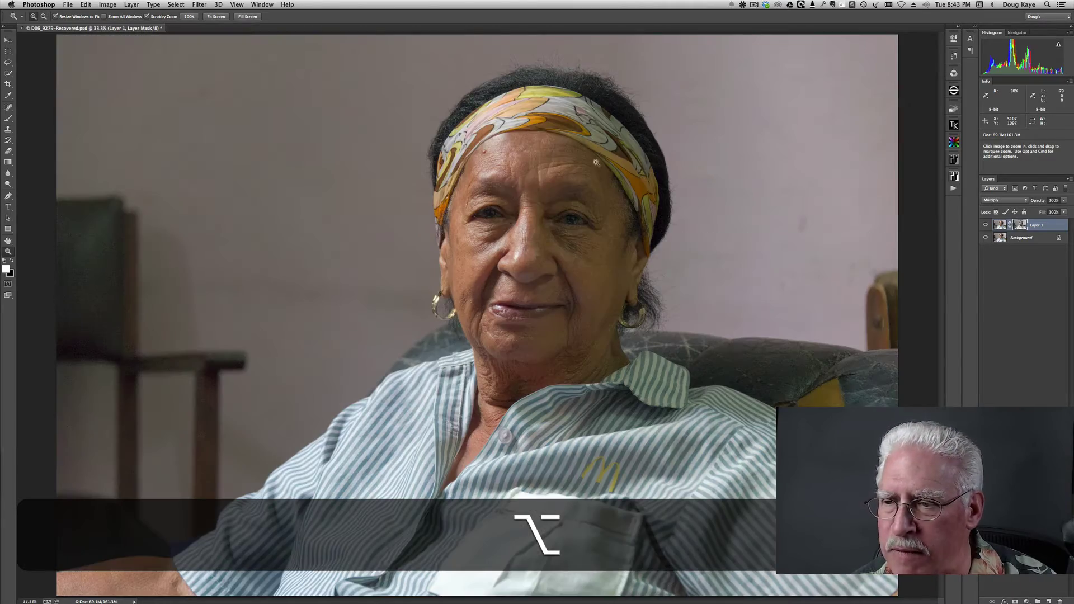
- Zoom into the forehead at 100% and compare the portrait with and without the Multiply layer
click(502, 162)
click(502, 168)
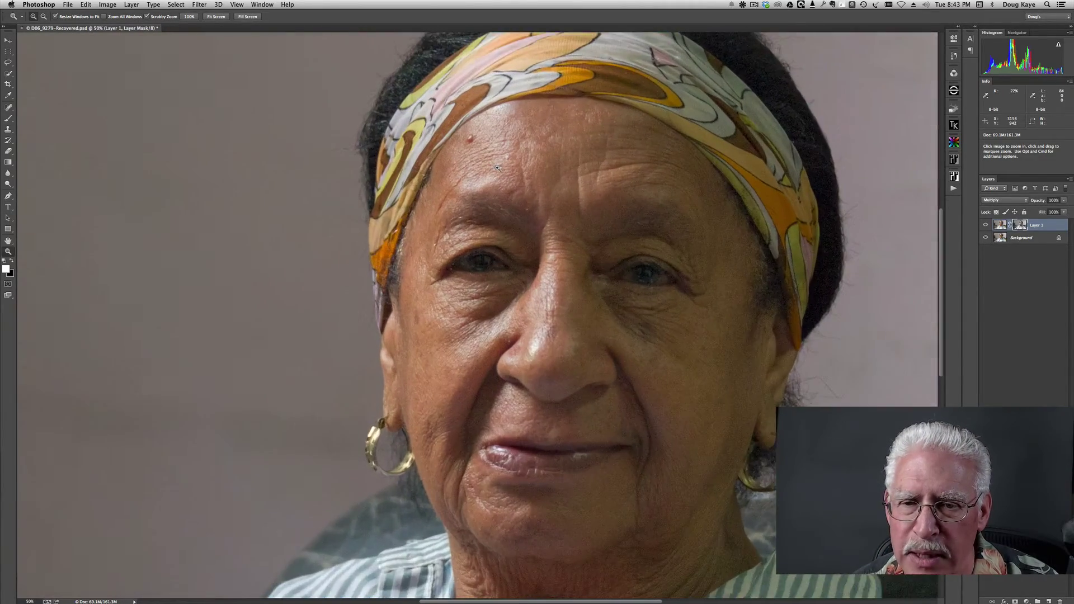
click(502, 168)
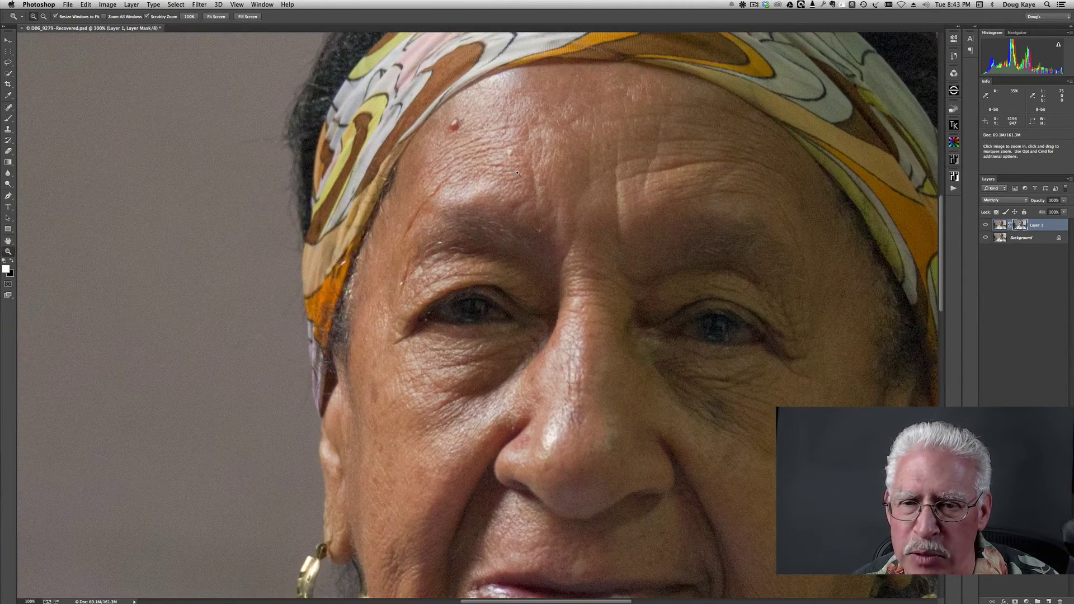
click(986, 224)
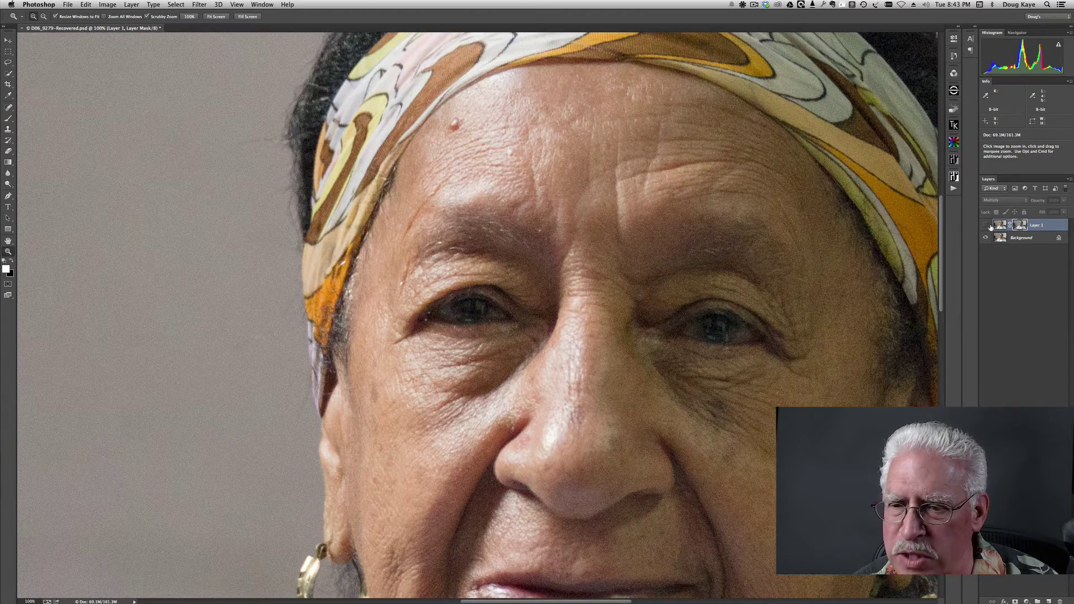
click(986, 225)
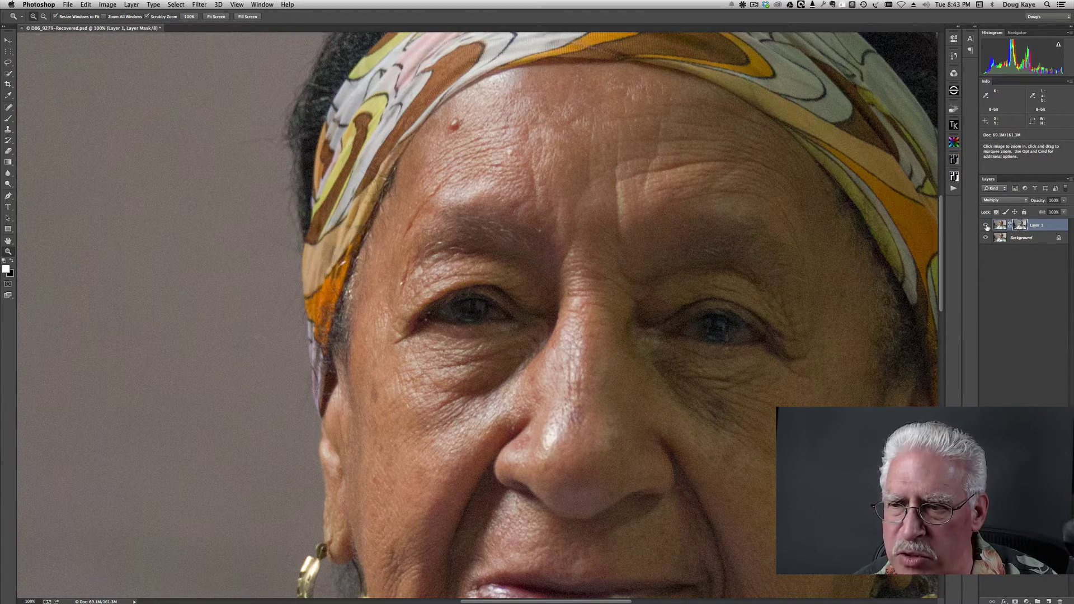
click(986, 225)
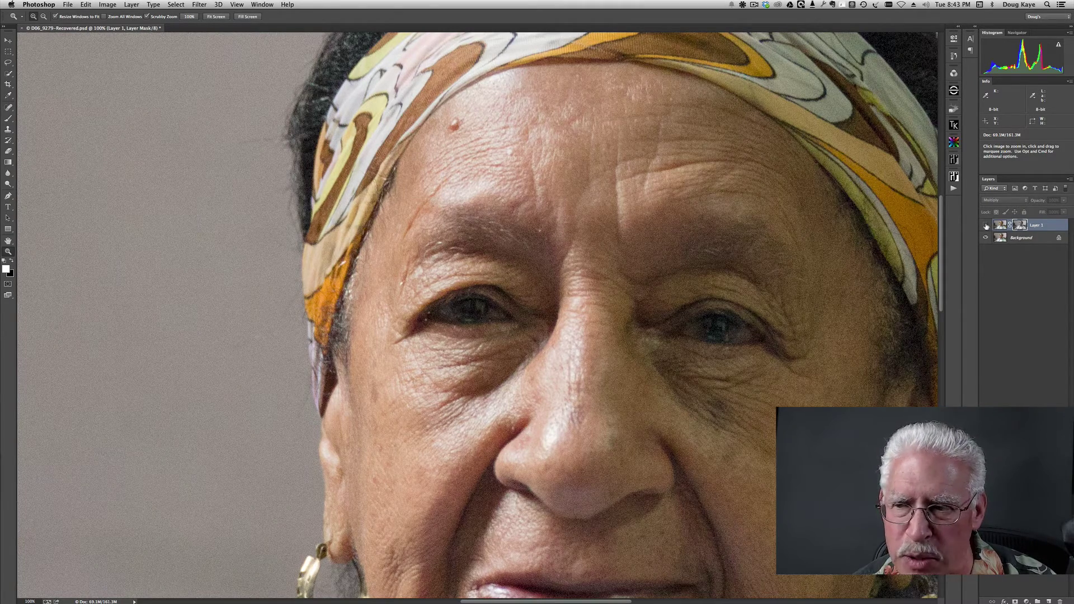
click(986, 225)
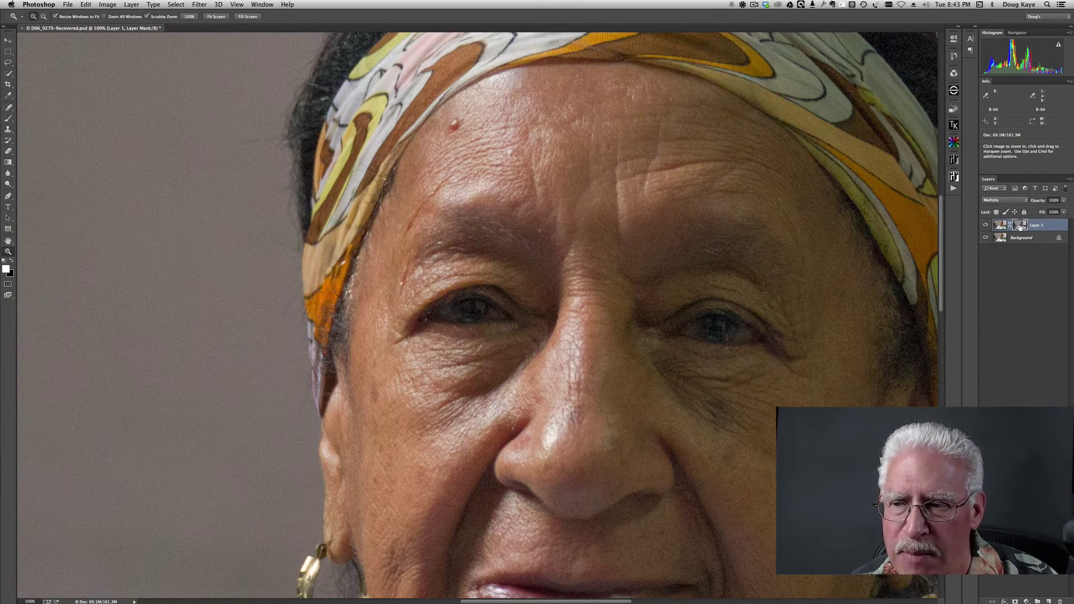
key(alt)
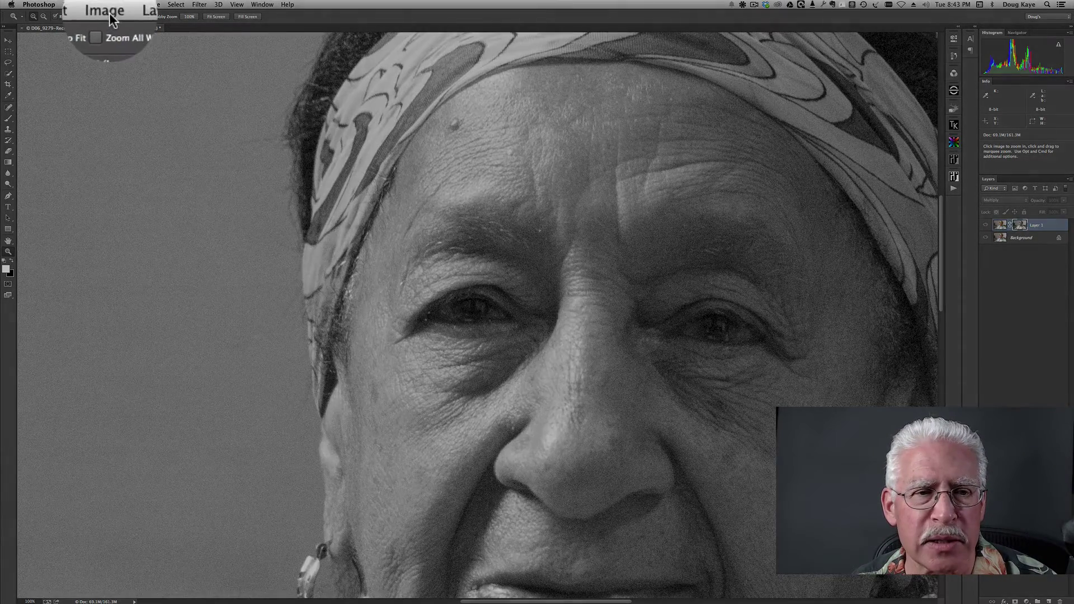
- Apply a Curves S-curve (points 75/16 and 199/227) to Layer 1's mask, then return to the colour view
click(108, 5)
mouse_move(126, 27)
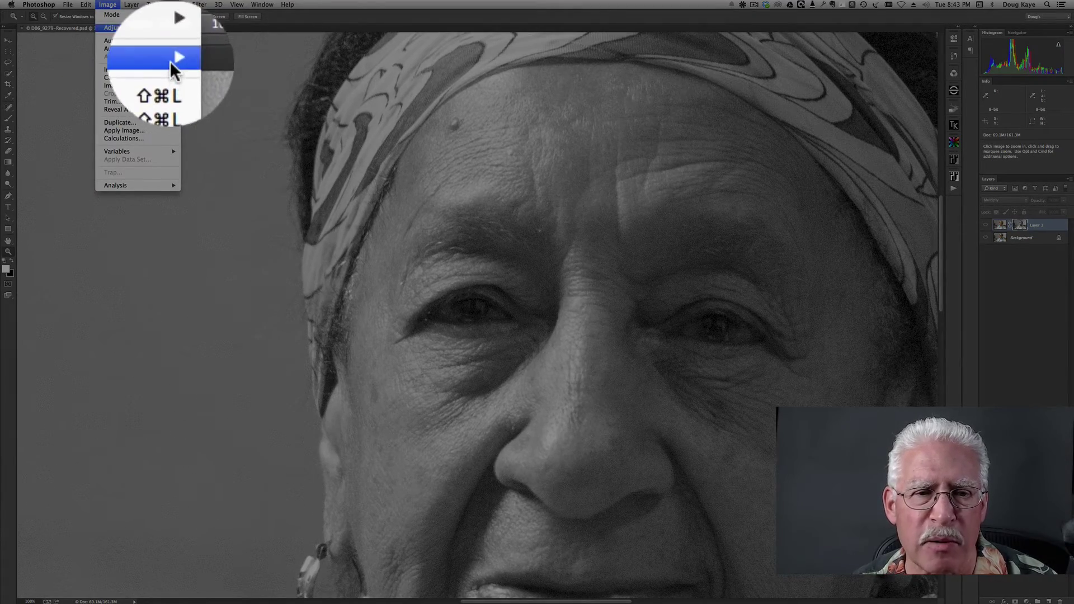
click(202, 43)
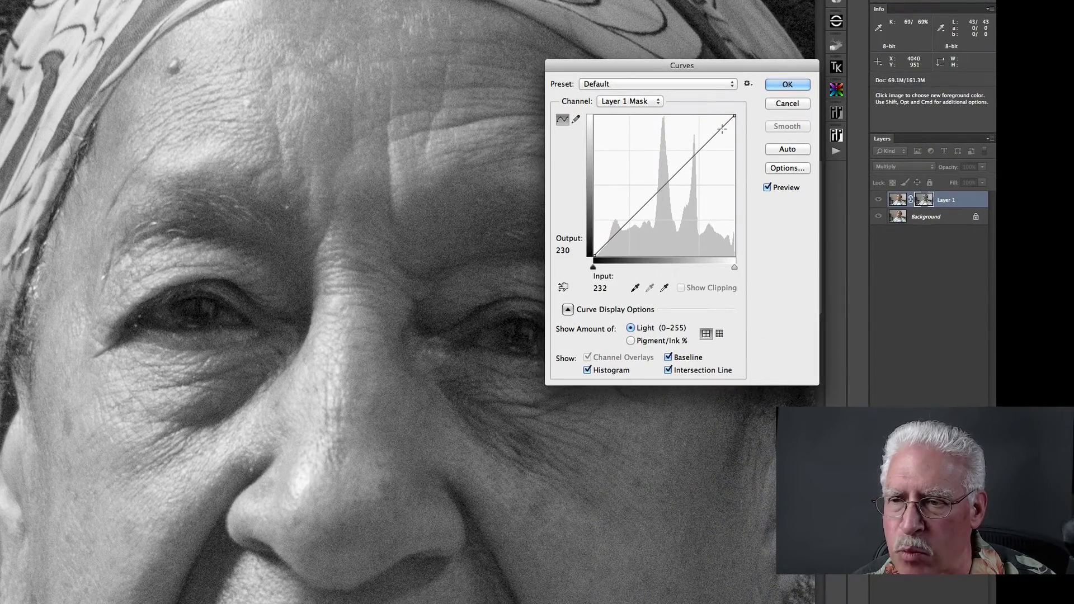
drag(743, 137, 734, 128)
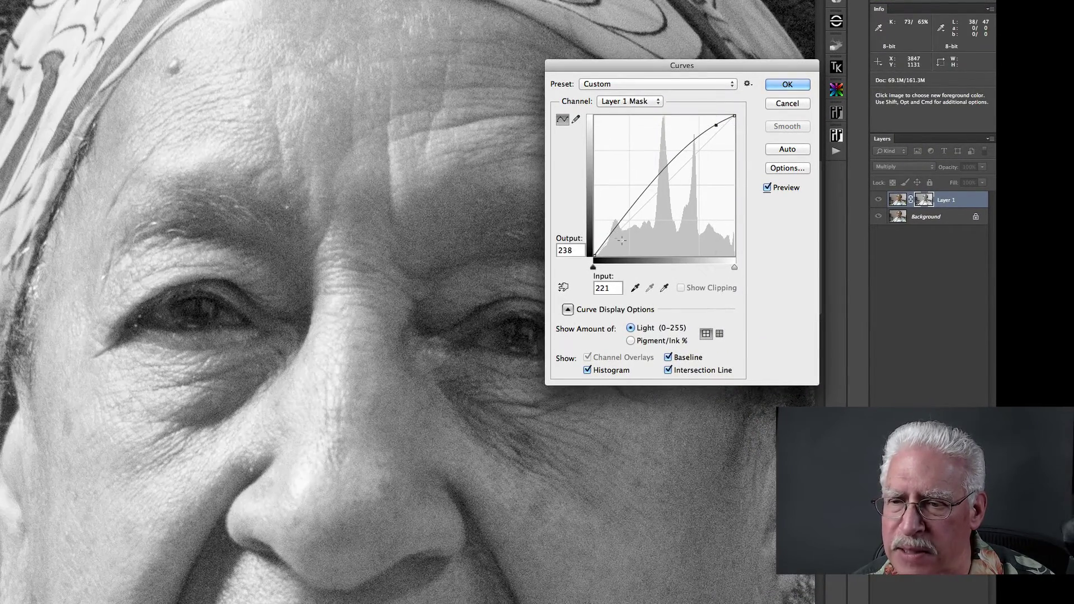
drag(635, 203, 650, 235)
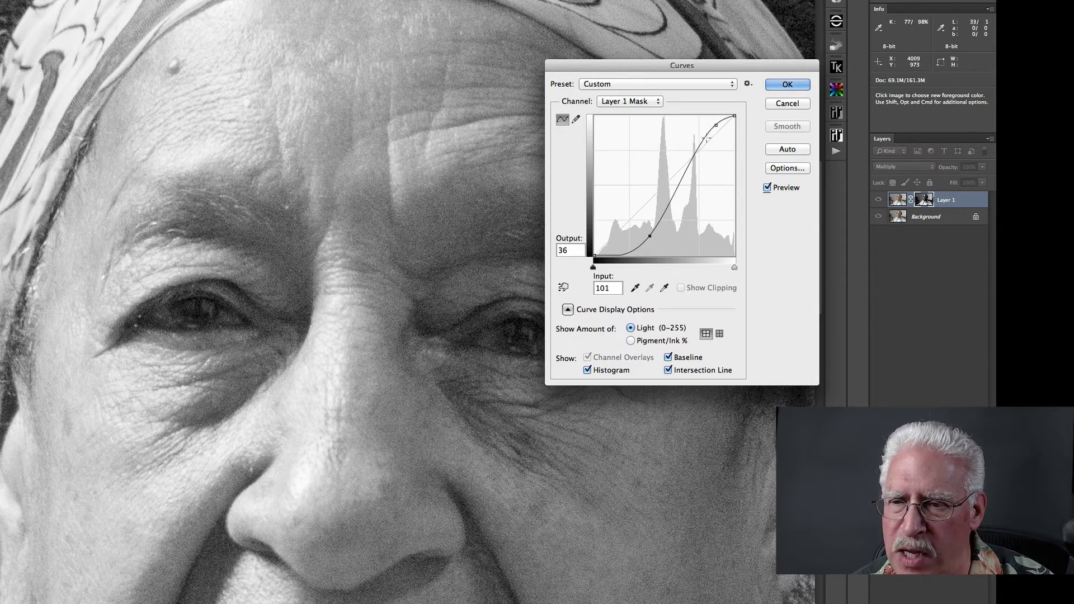
drag(715, 127, 704, 132)
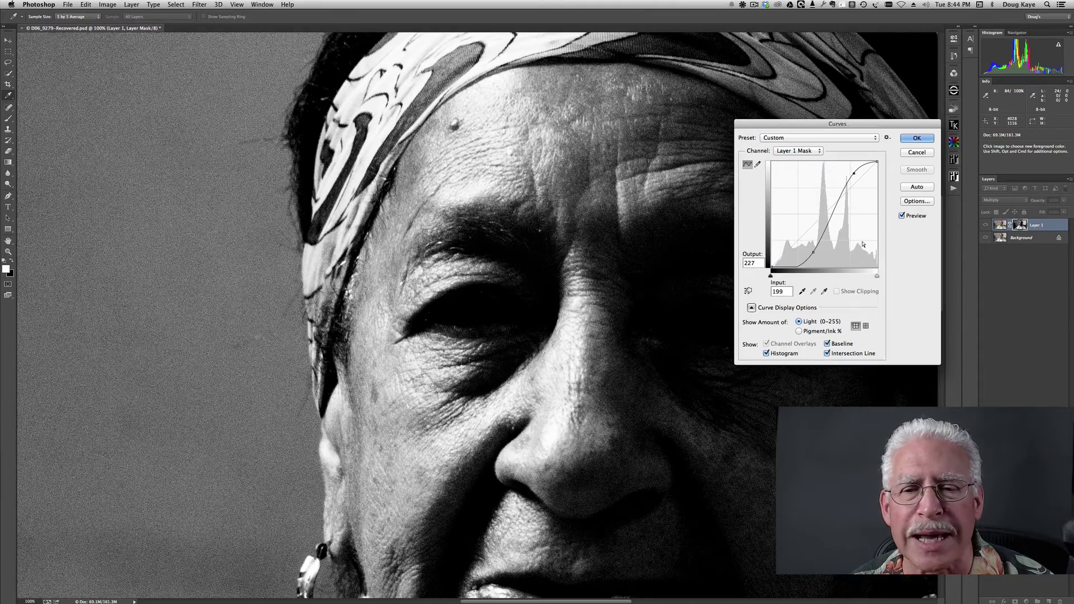
key(Return)
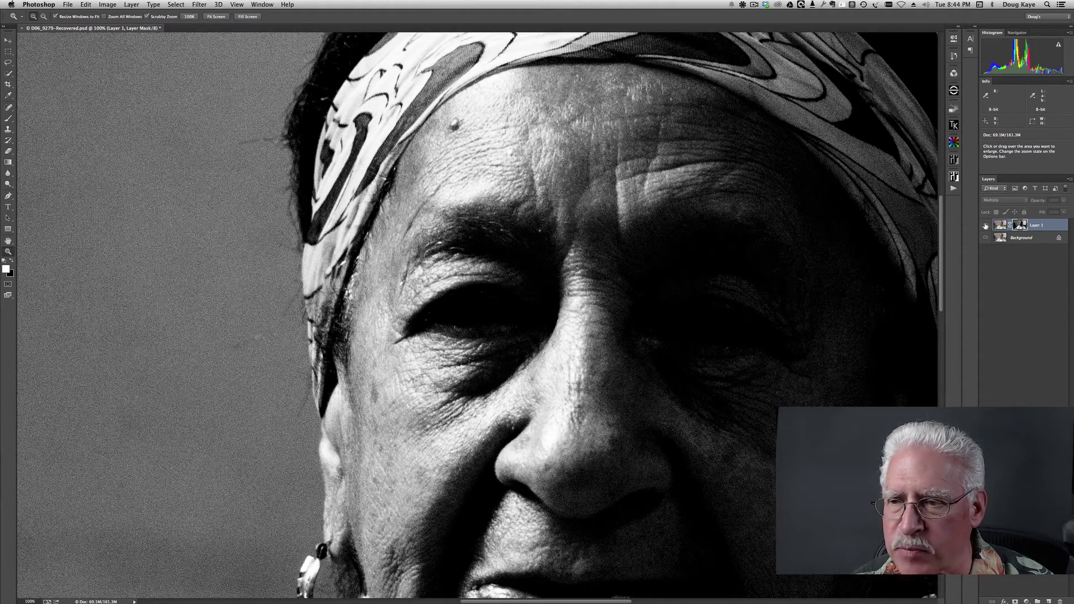
alt+click(986, 225)
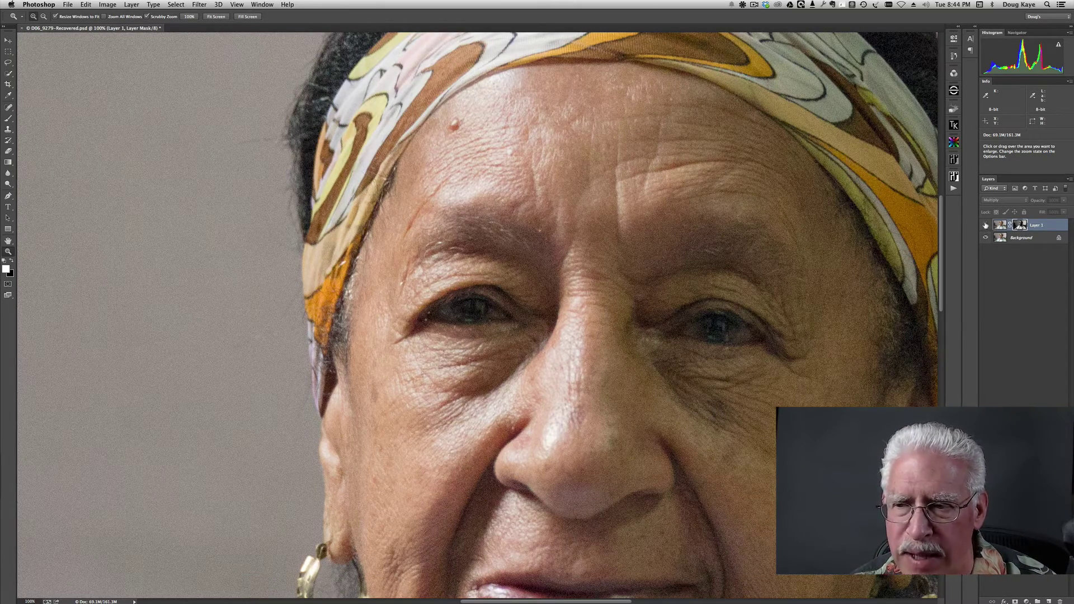
click(985, 225)
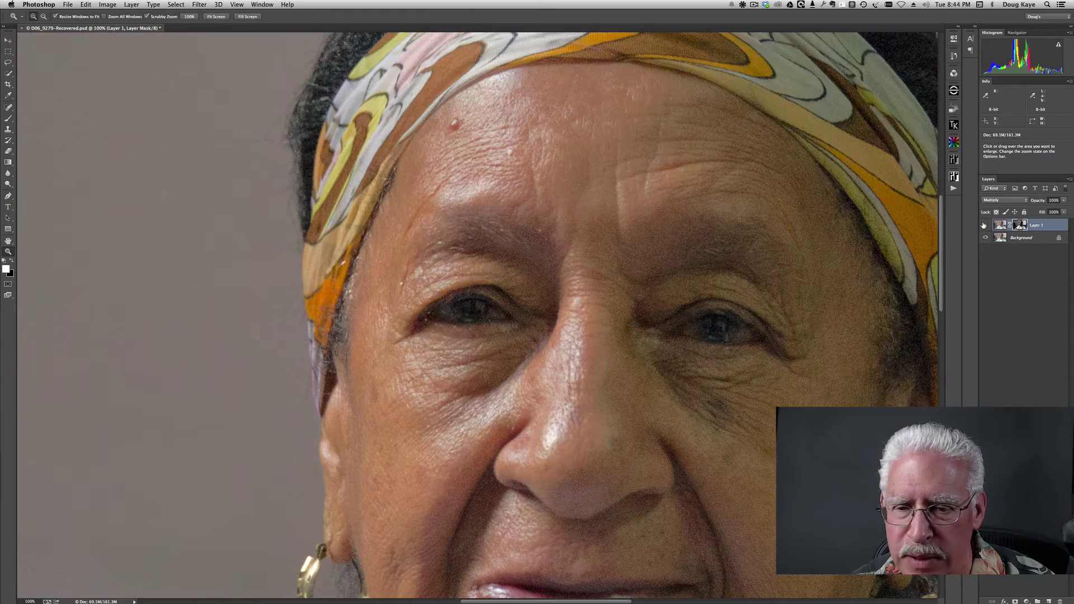
click(986, 225)
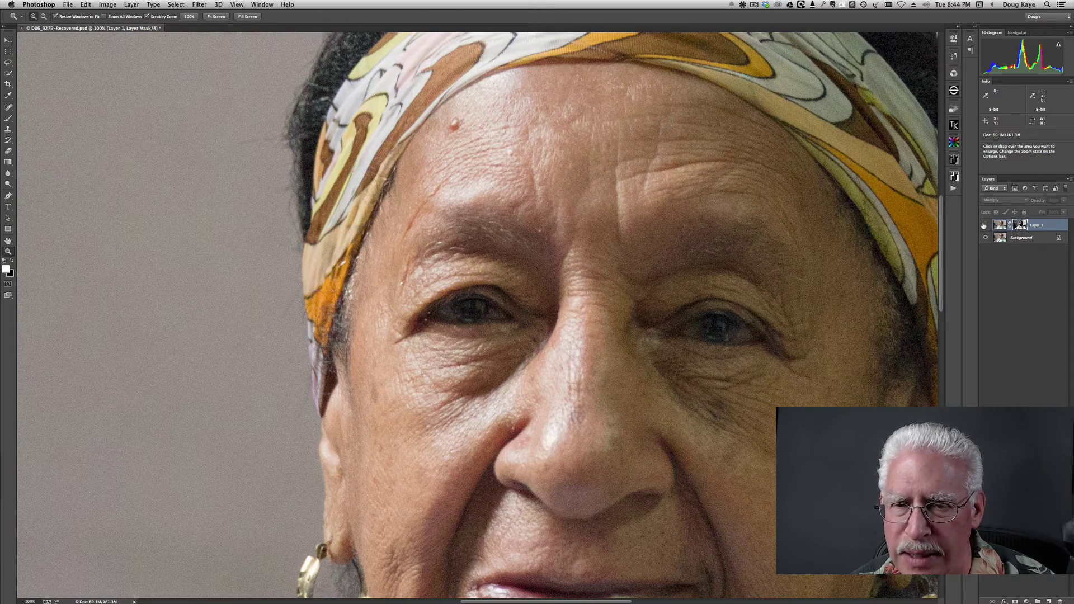
click(986, 225)
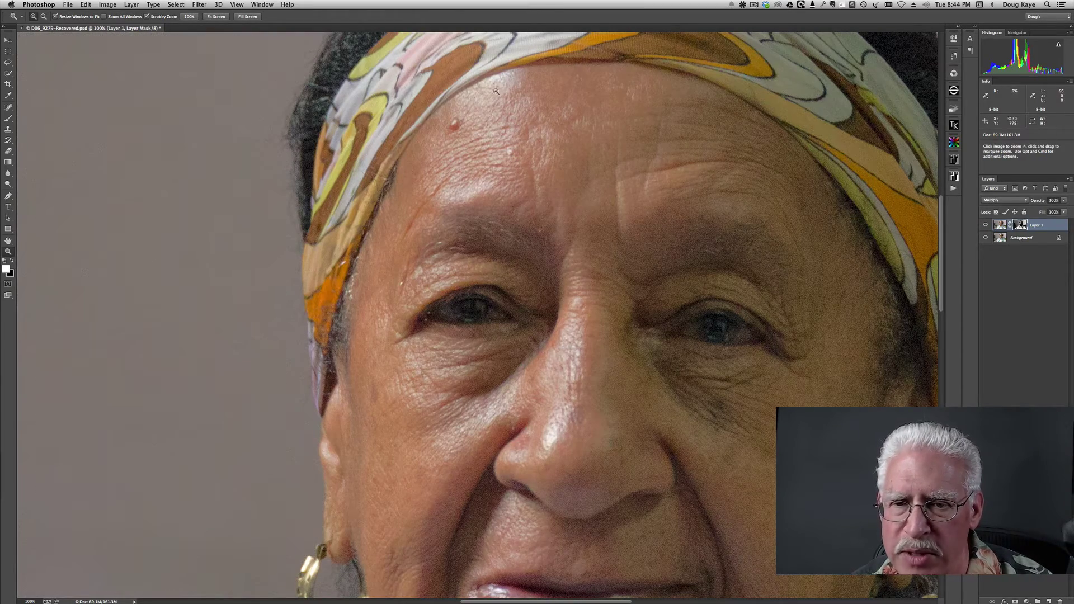
key(space)
drag(510, 59, 490, 235)
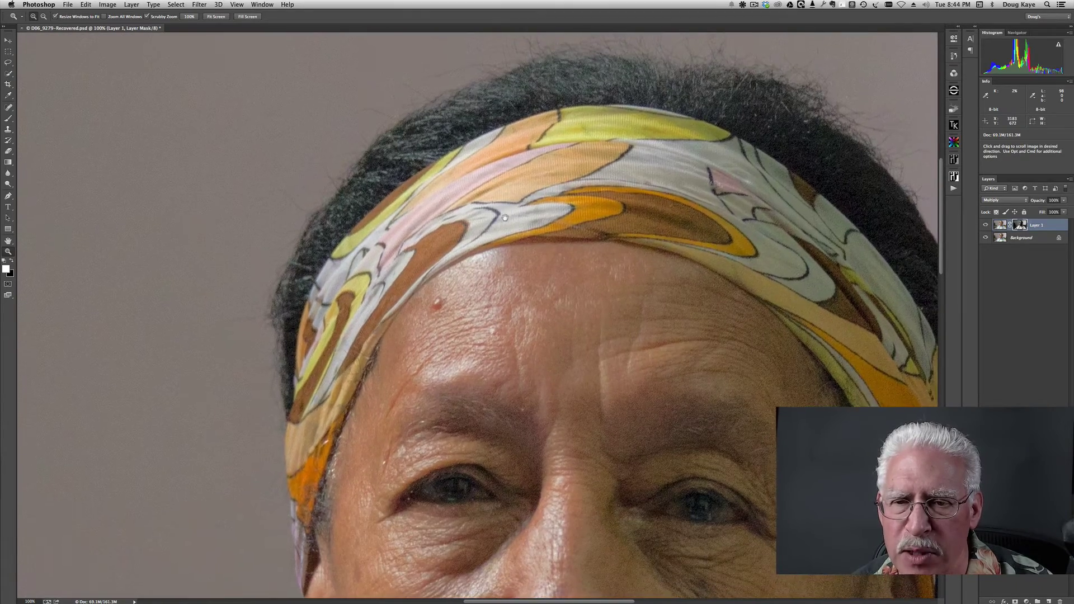
click(506, 213)
click(507, 213)
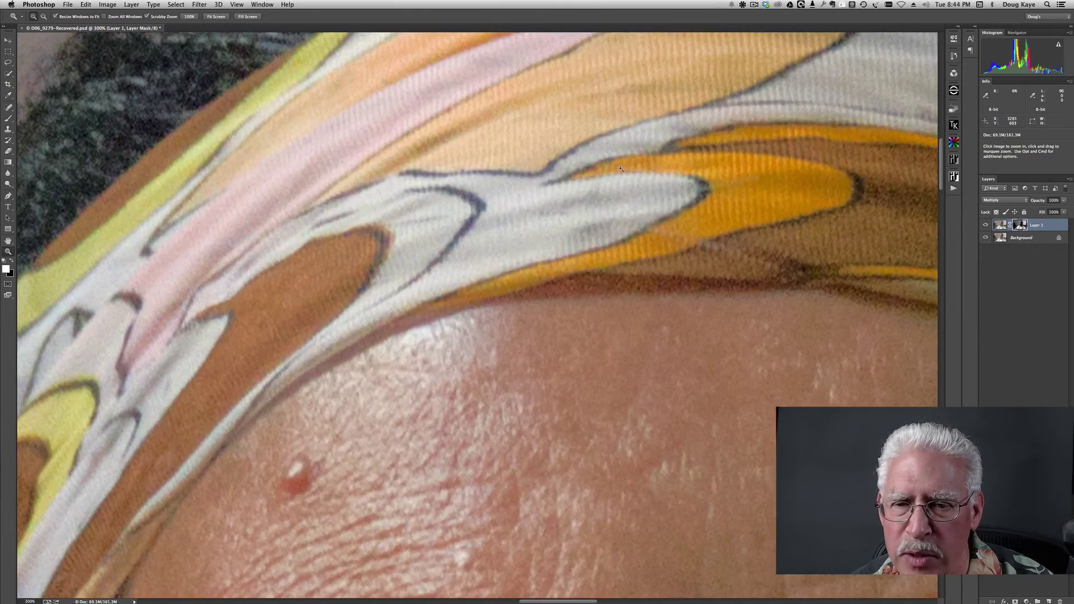
click(985, 225)
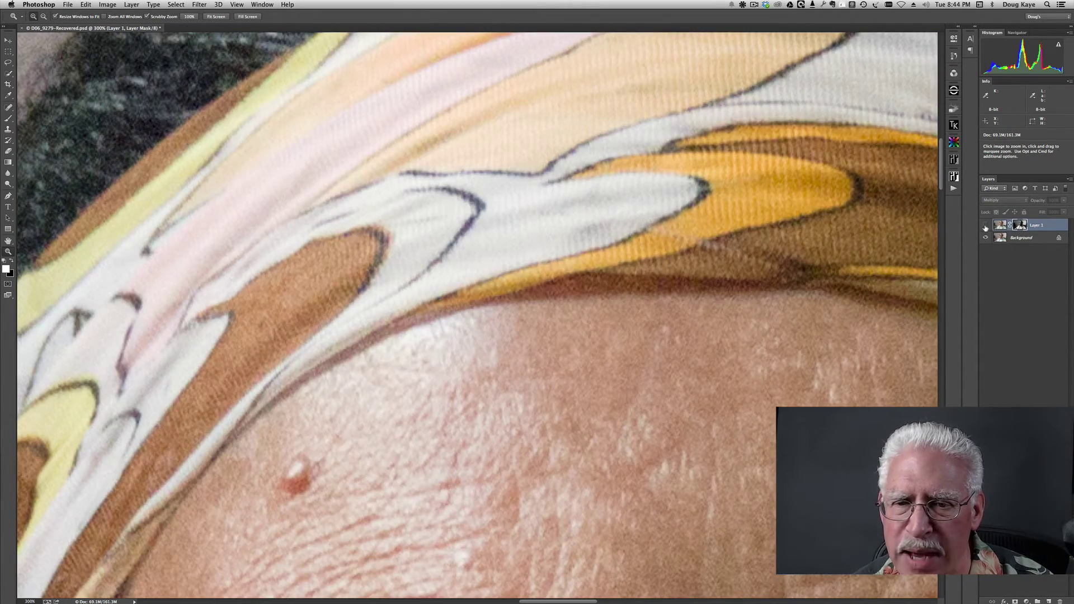
click(986, 225)
key(space)
drag(909, 319, 528, 43)
drag(544, 249, 745, 221)
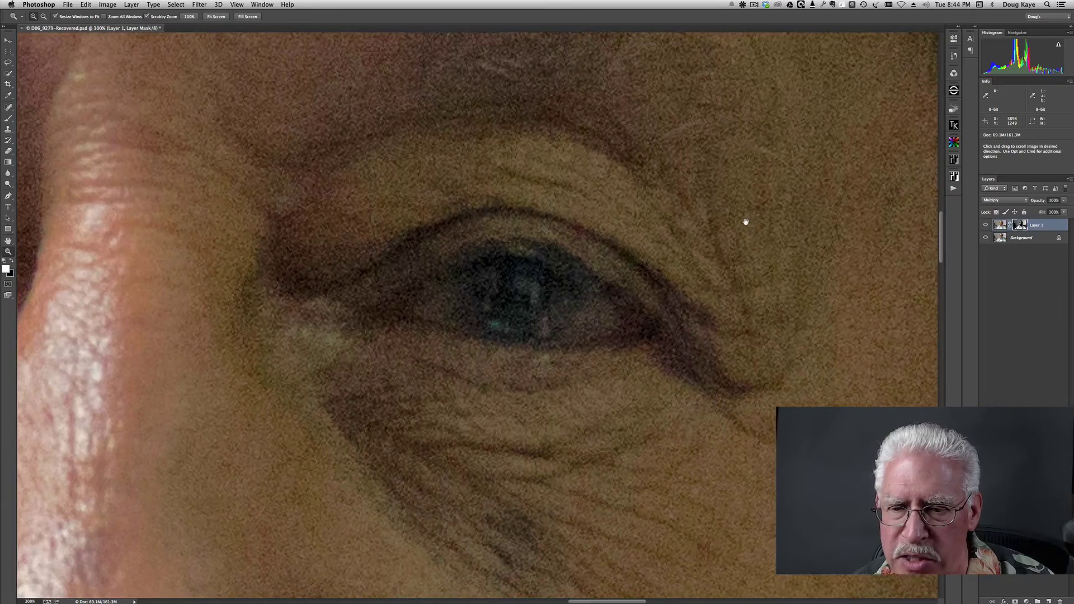
click(986, 226)
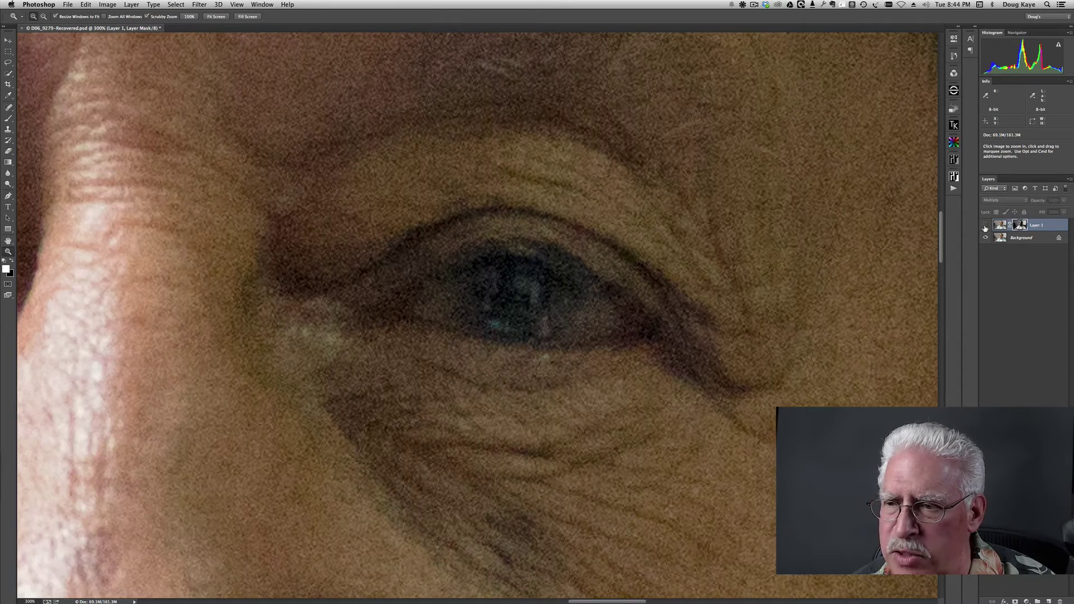
click(986, 226)
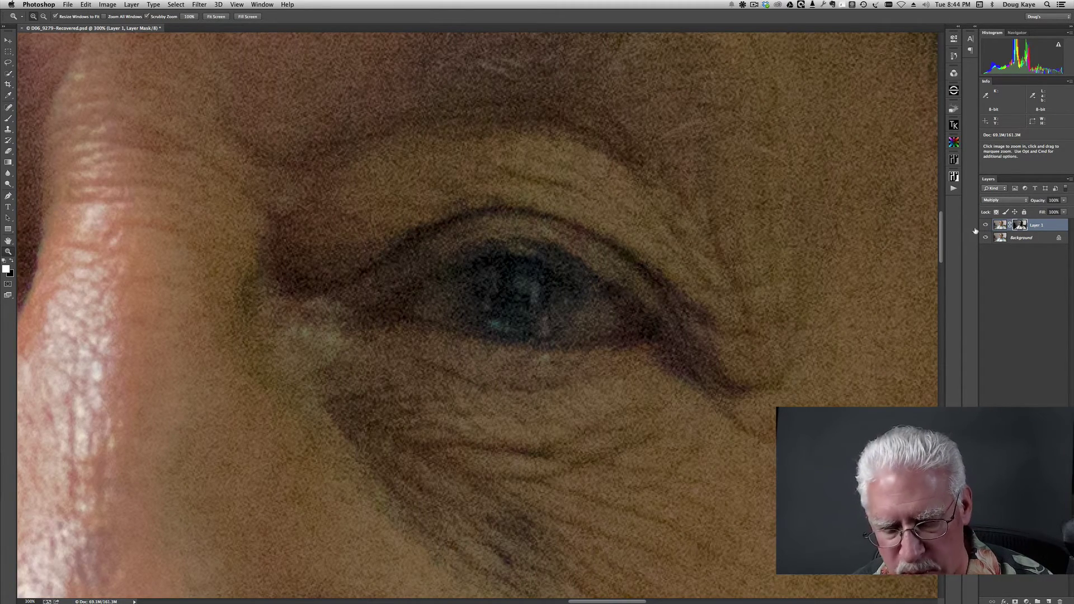
key(z)
alt+click(815, 232)
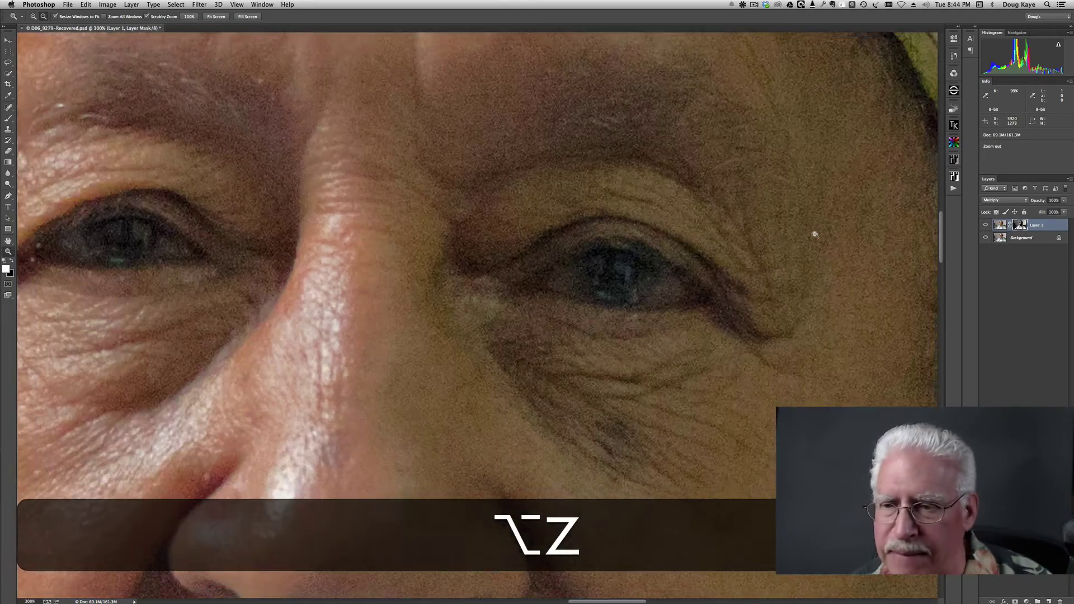
alt+click(808, 234)
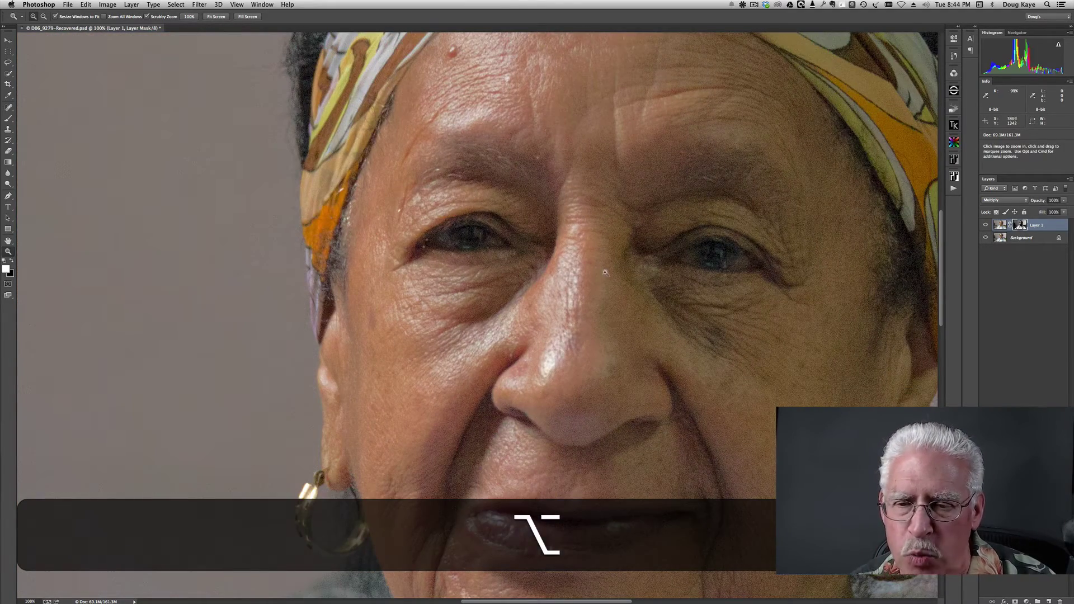
click(591, 358)
click(594, 354)
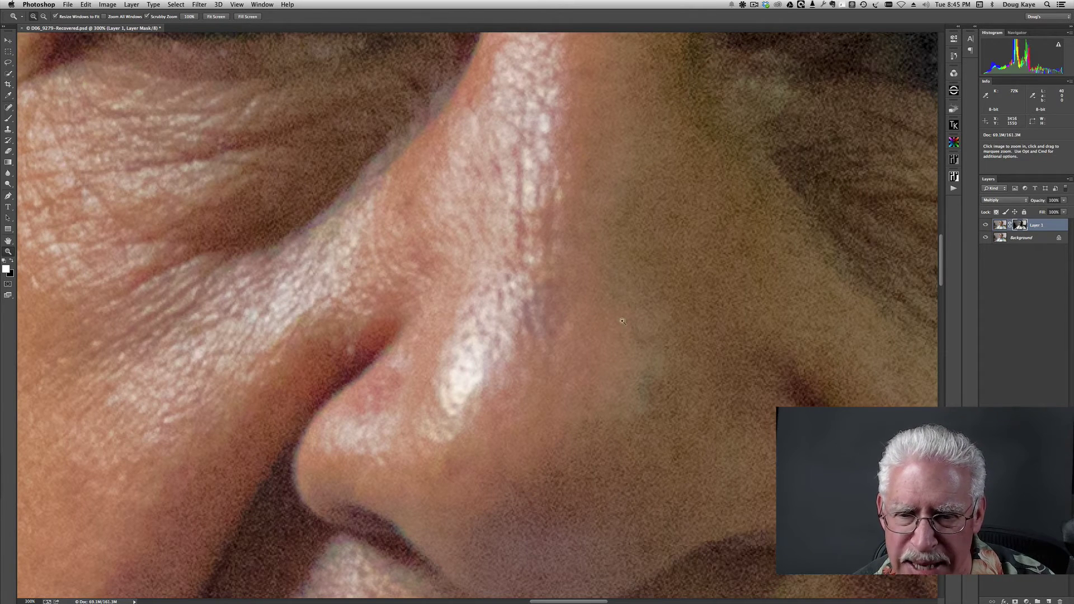
key(alt)
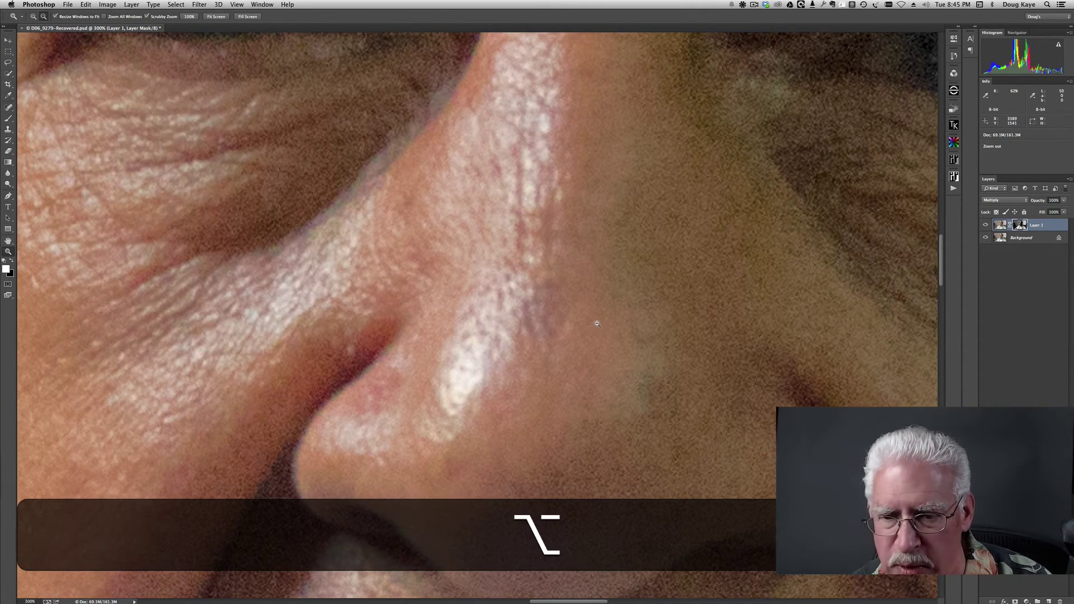
alt+click(592, 322)
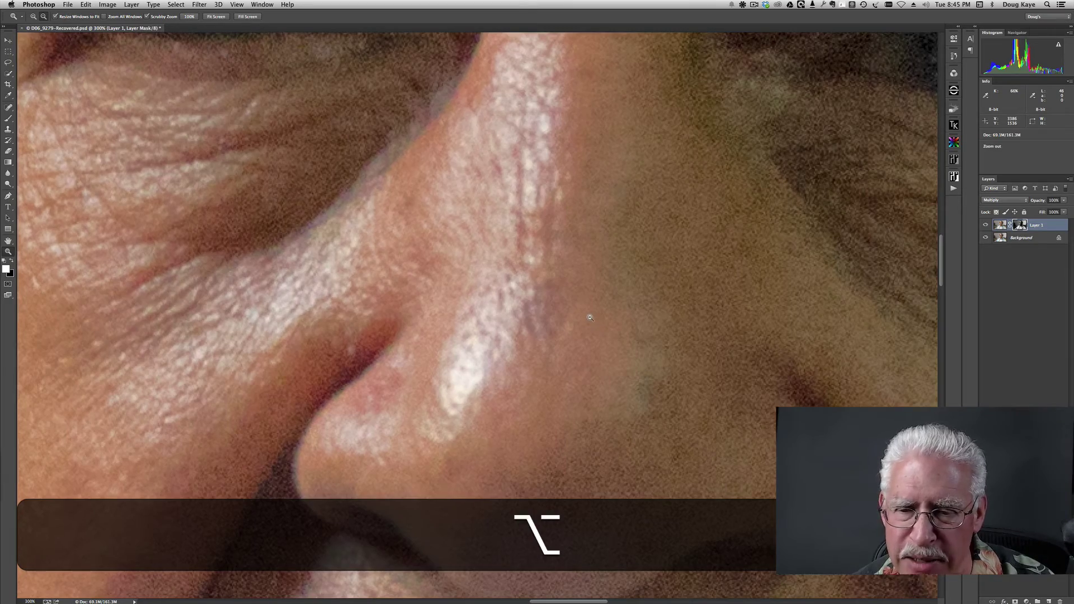
alt+click(573, 305)
click(375, 305)
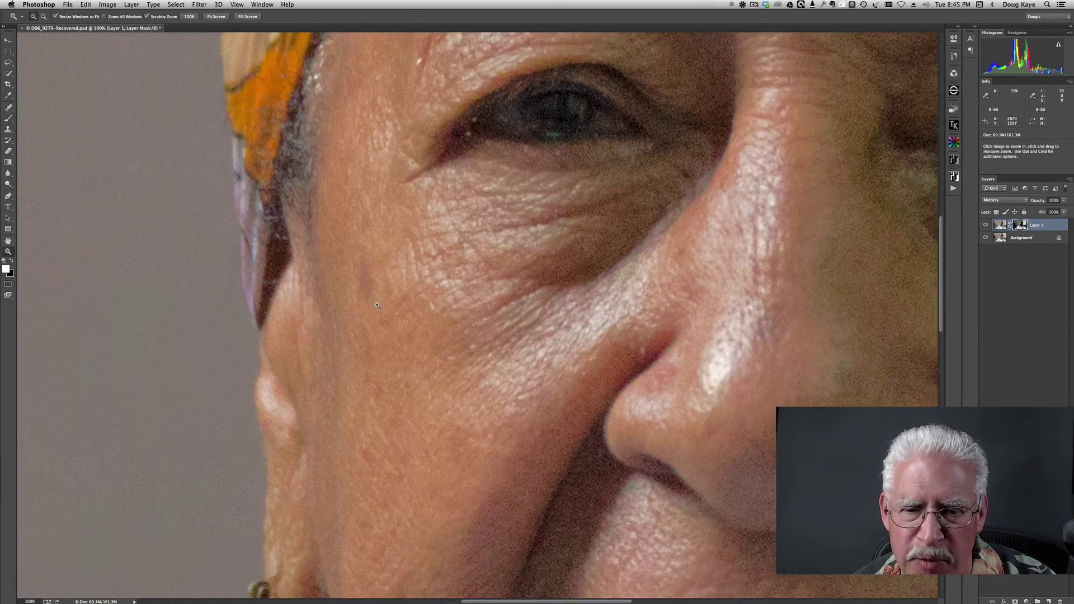
click(374, 310)
key(space)
drag(374, 311, 450, 330)
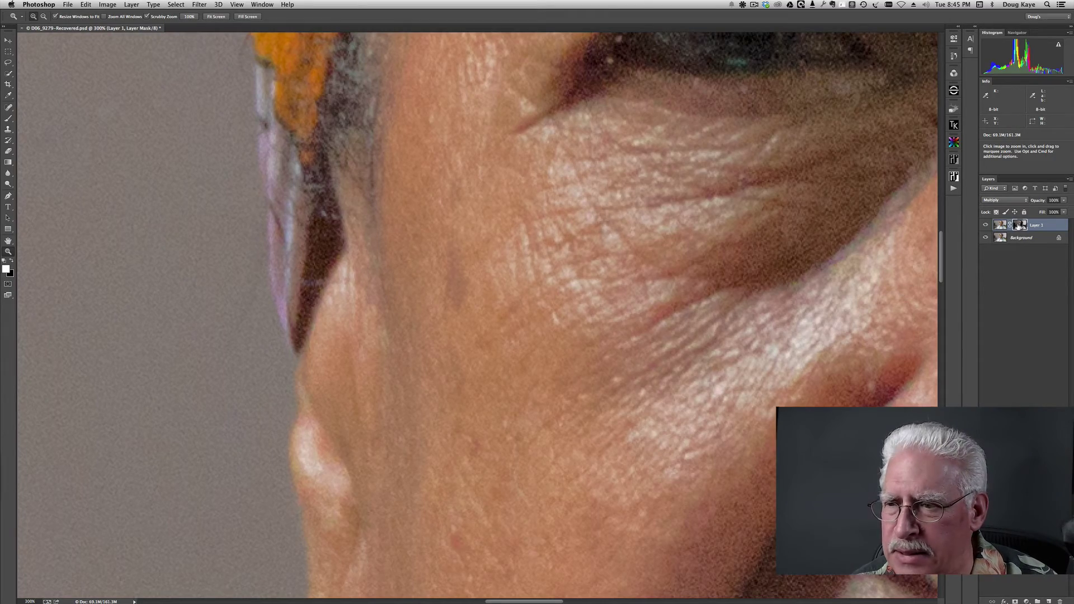
key(alt)
- Show Layer 1's mask alone and feather it to 8.3 px in its Properties, viewing it at 100%
alt+click(1017, 226)
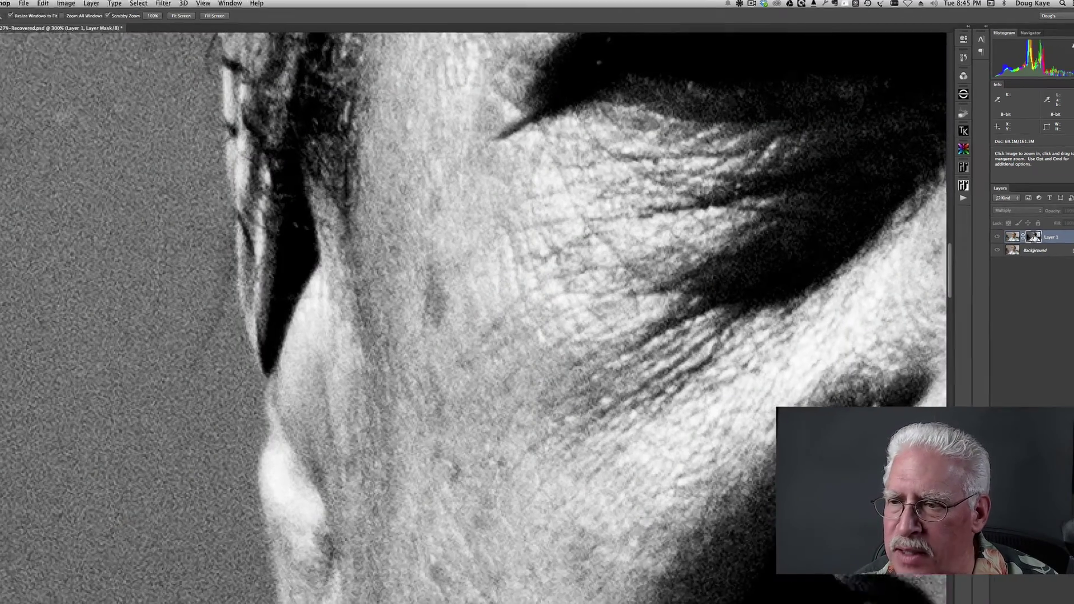
double_click(1025, 227)
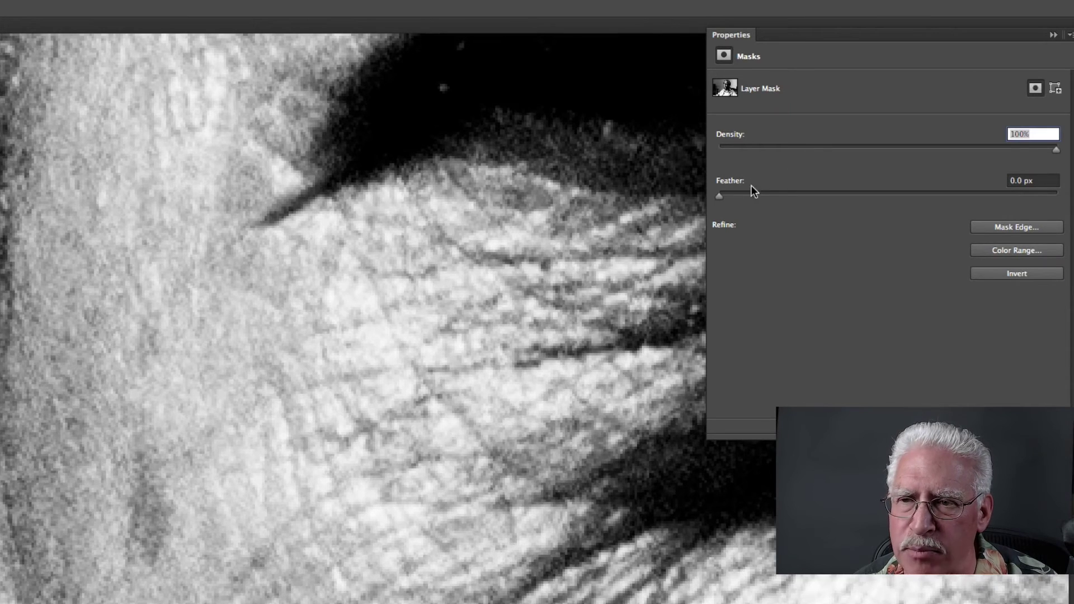
drag(720, 194, 734, 195)
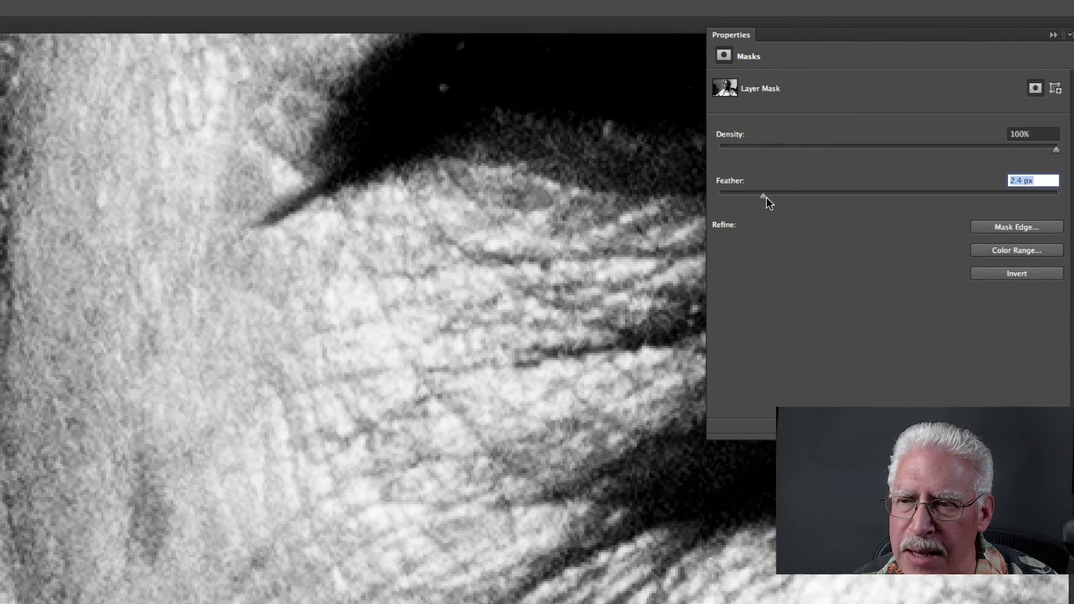
drag(809, 202, 837, 206)
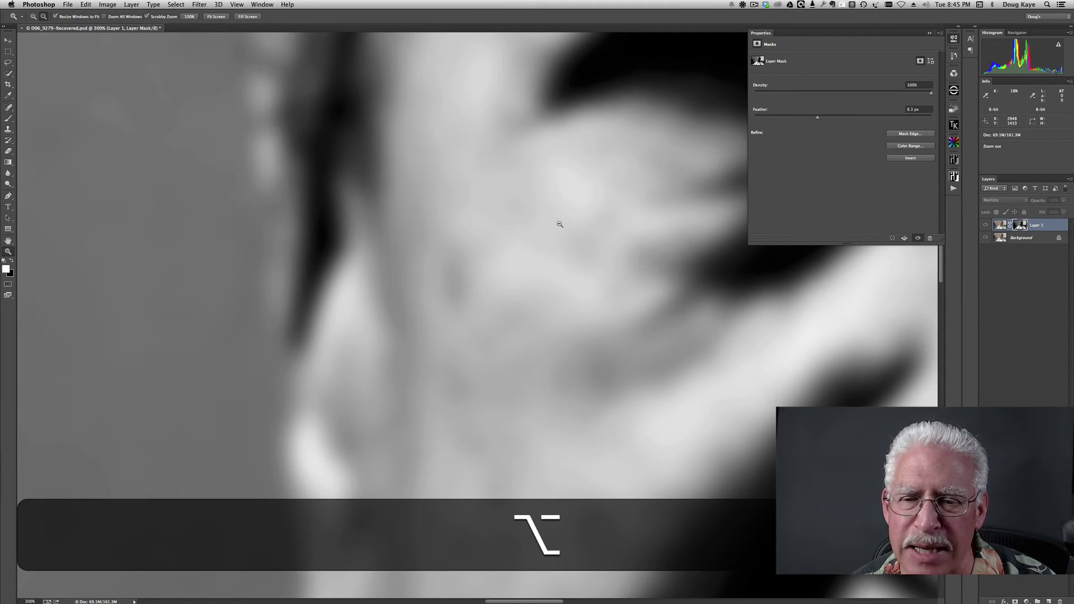
alt+click(560, 223)
alt+click(562, 223)
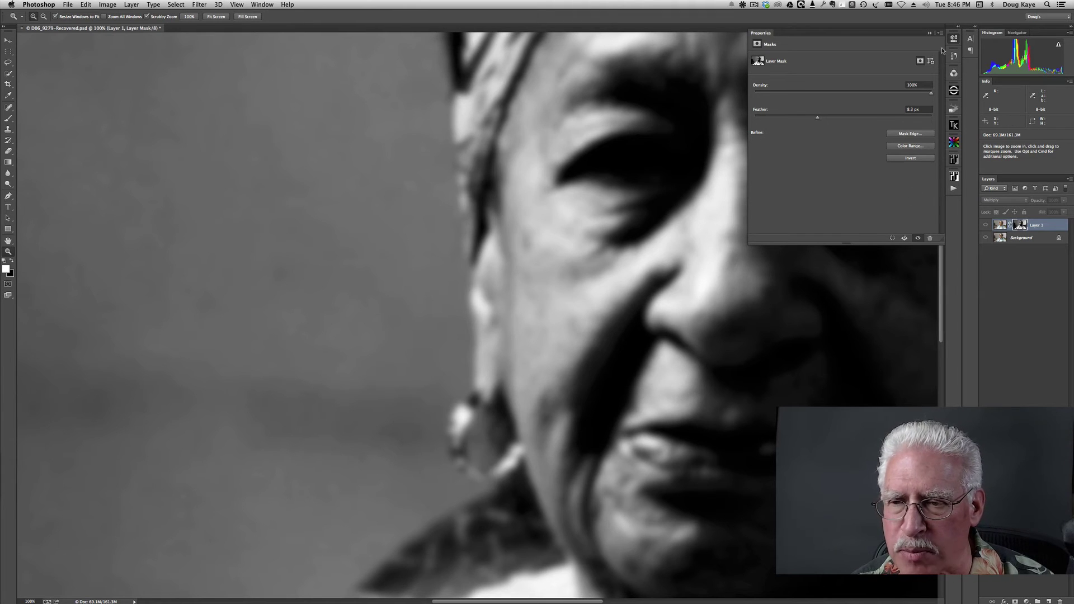
click(930, 32)
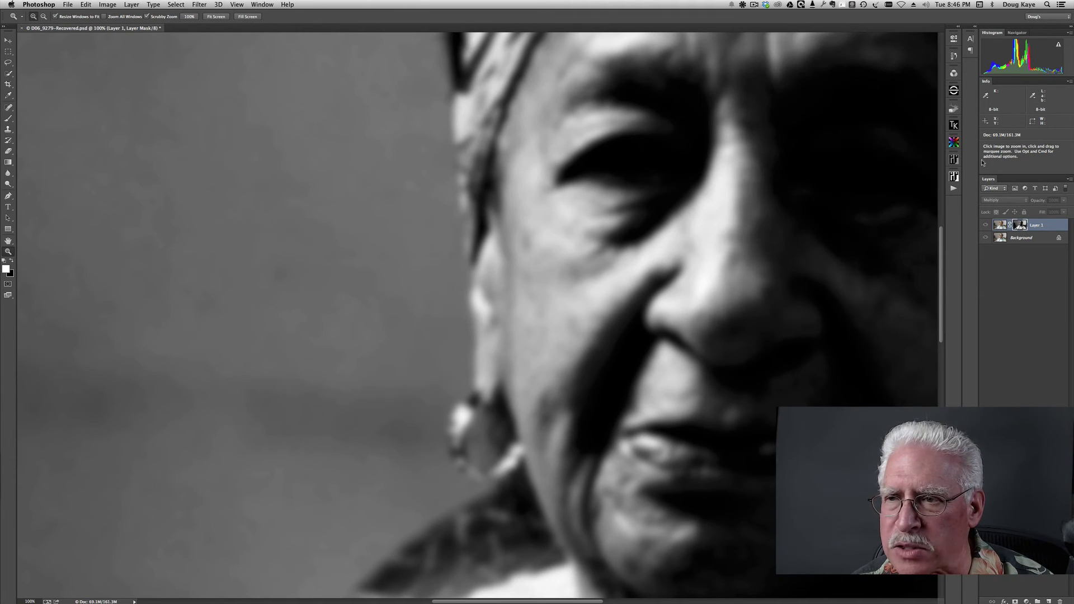
- Restore the full-colour composite and pan to centre the woman's face
key(alt)
alt+click(986, 226)
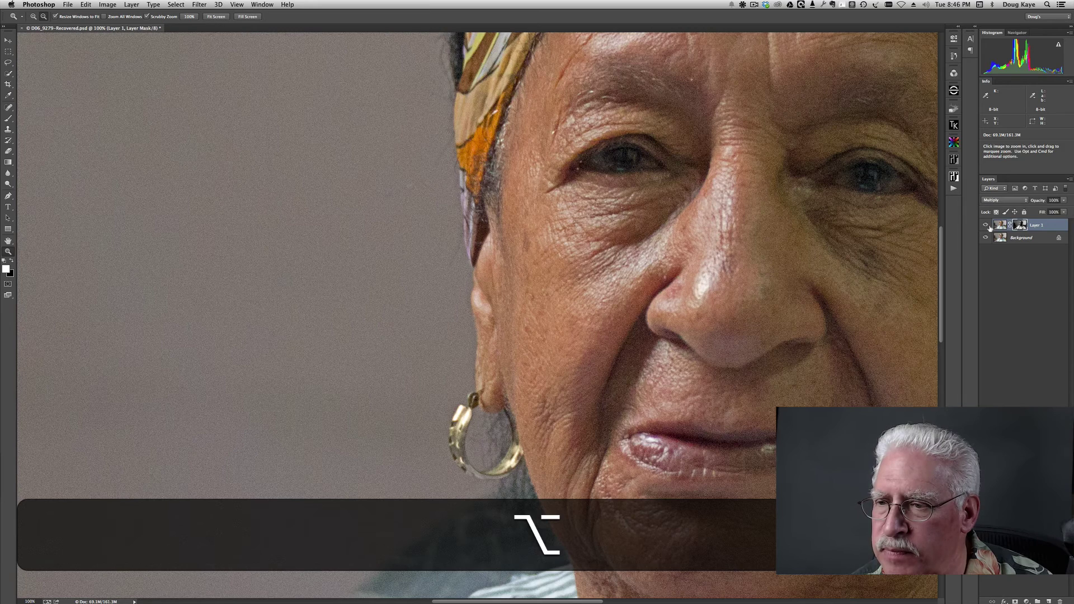
key(space)
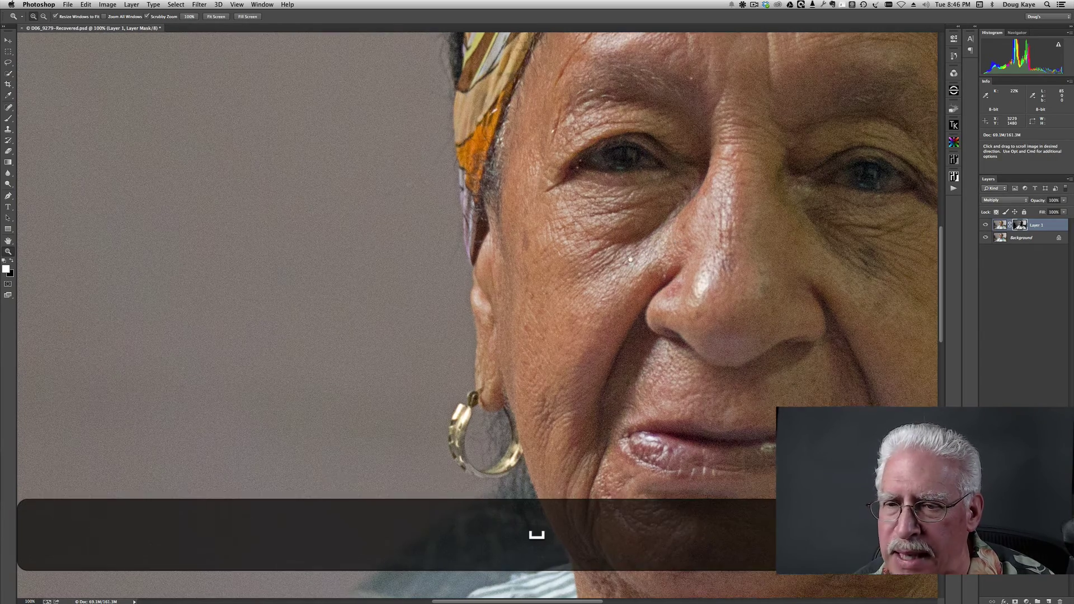
drag(667, 248, 466, 321)
- Compare the face and forehead with and without the Multiply layer, leaving it visible
click(985, 225)
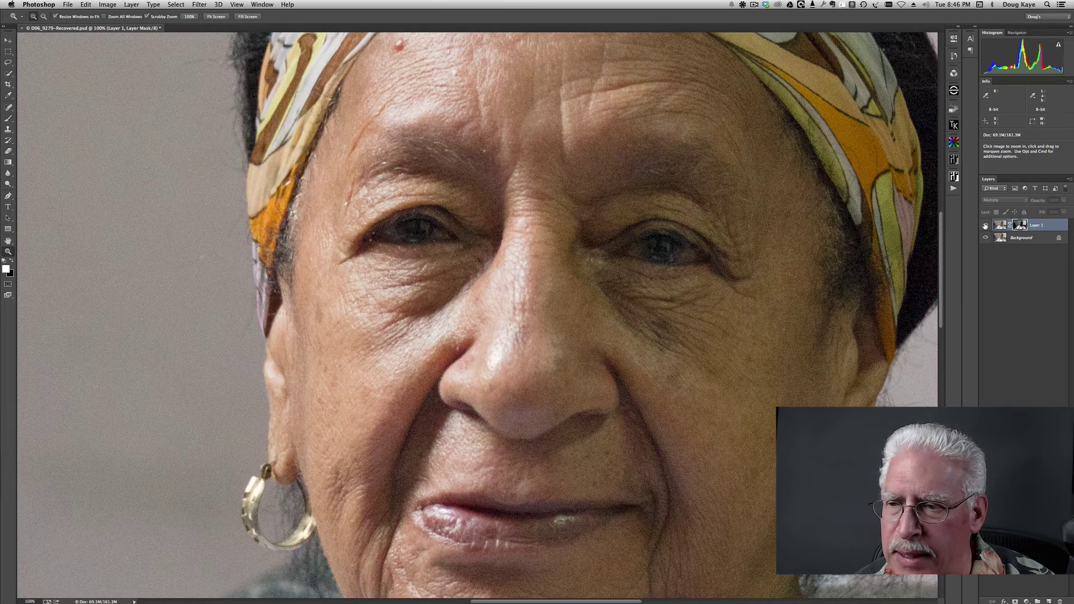
click(985, 225)
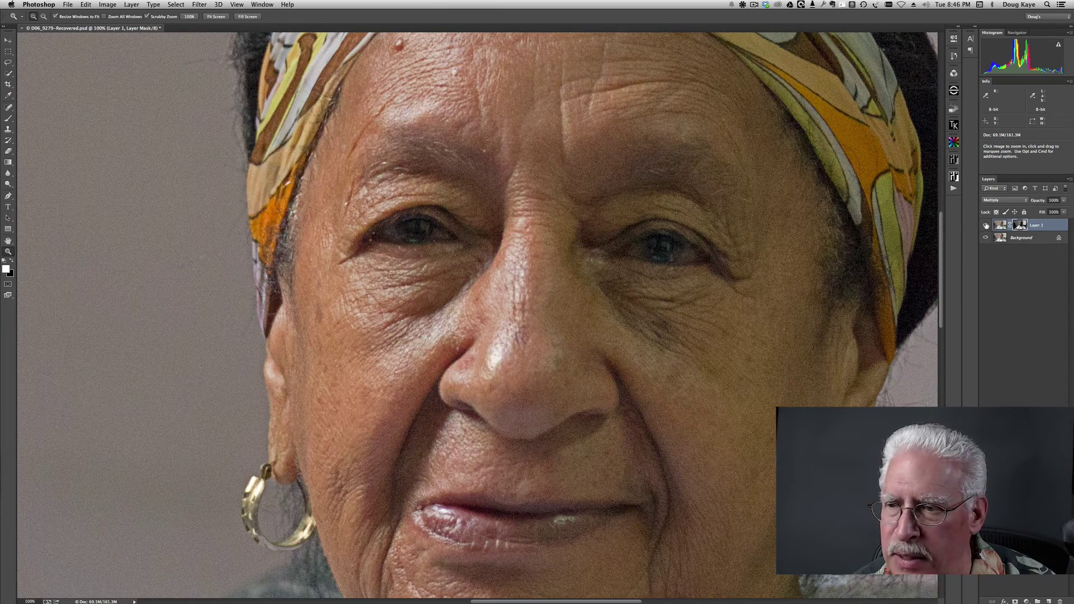
click(986, 225)
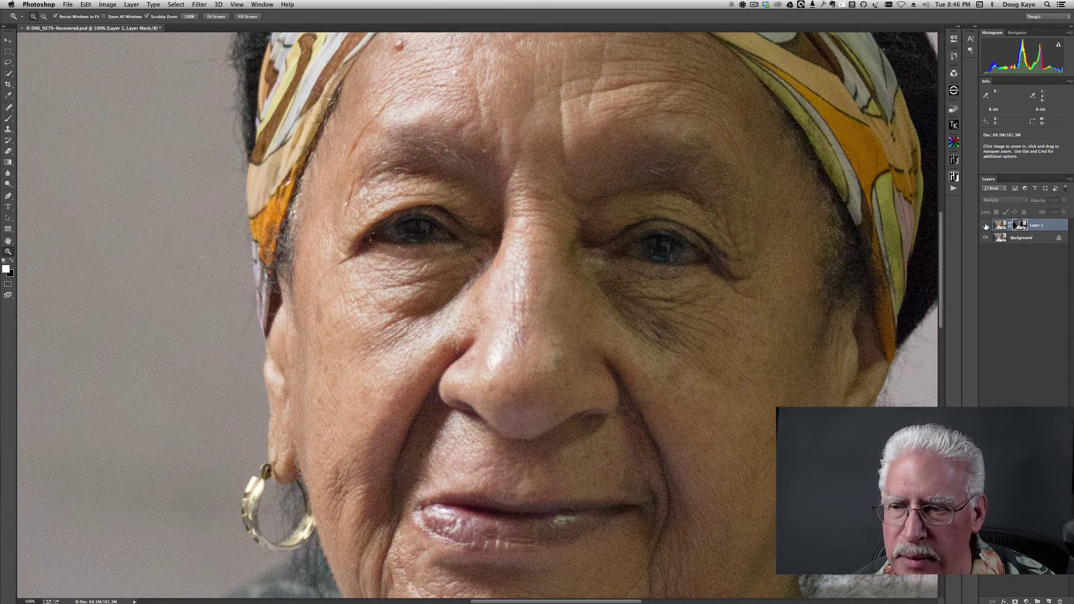
click(985, 225)
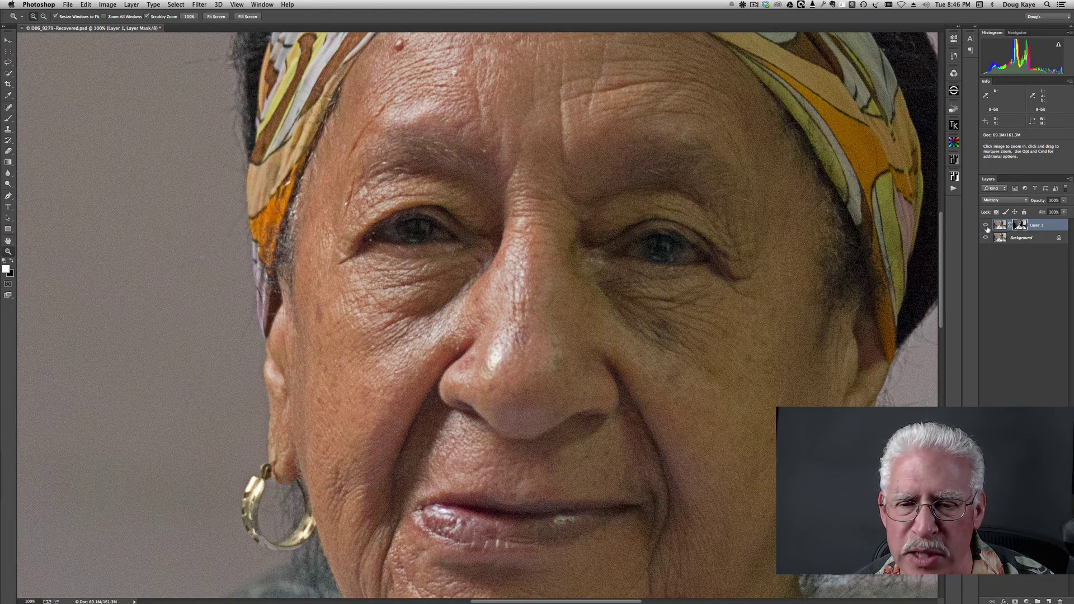
scroll(618, 418, up, 5)
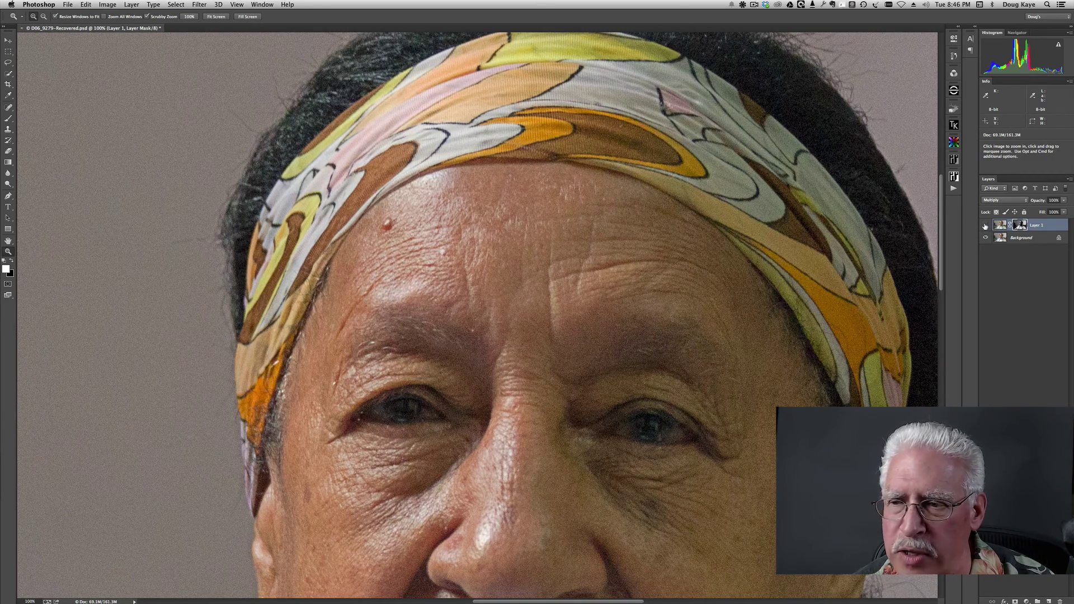
click(987, 226)
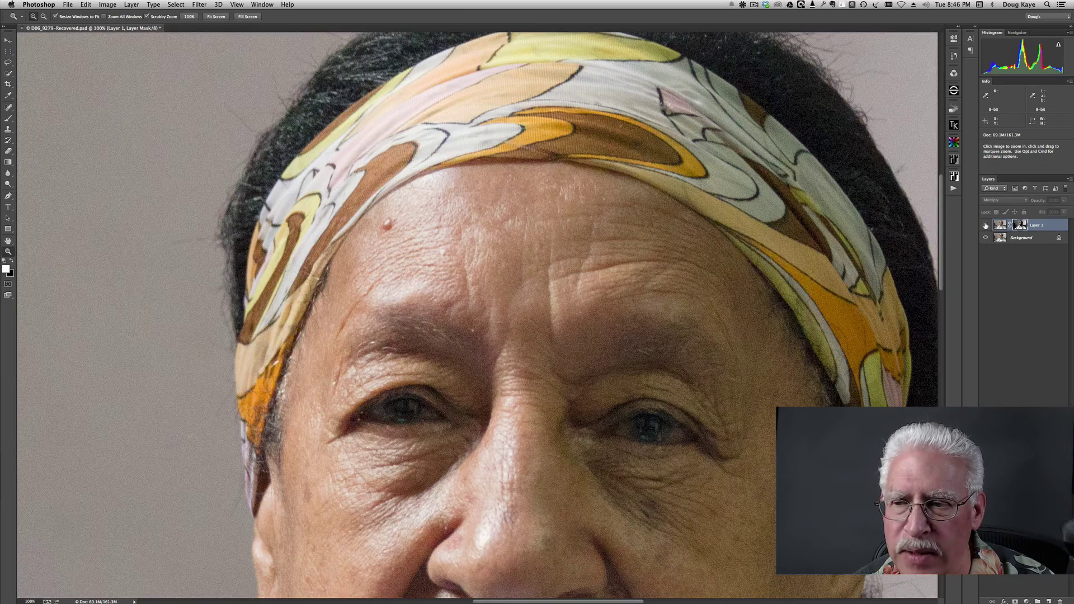
click(986, 225)
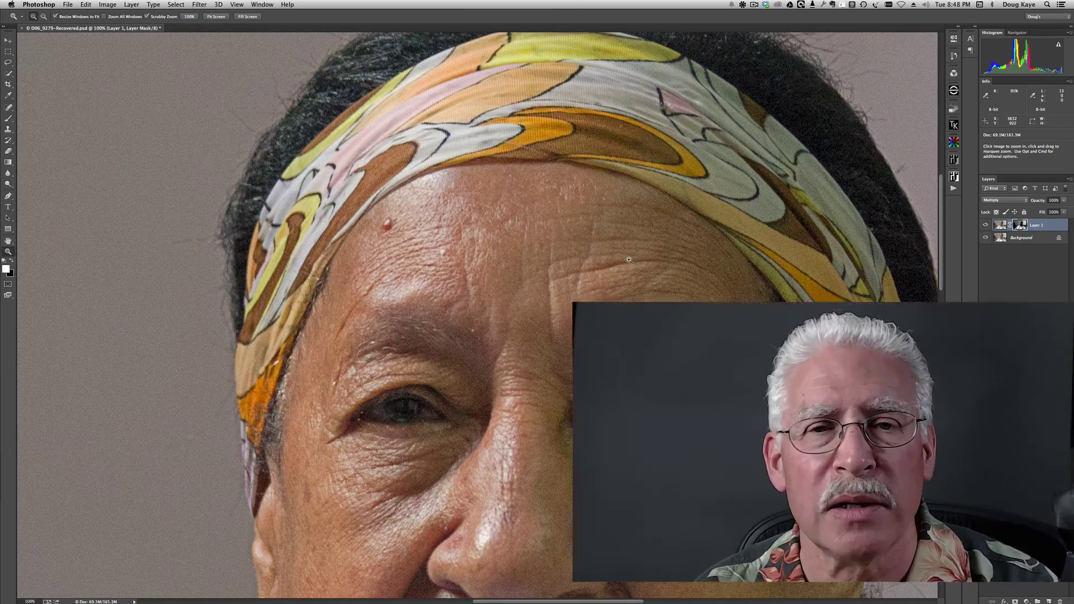